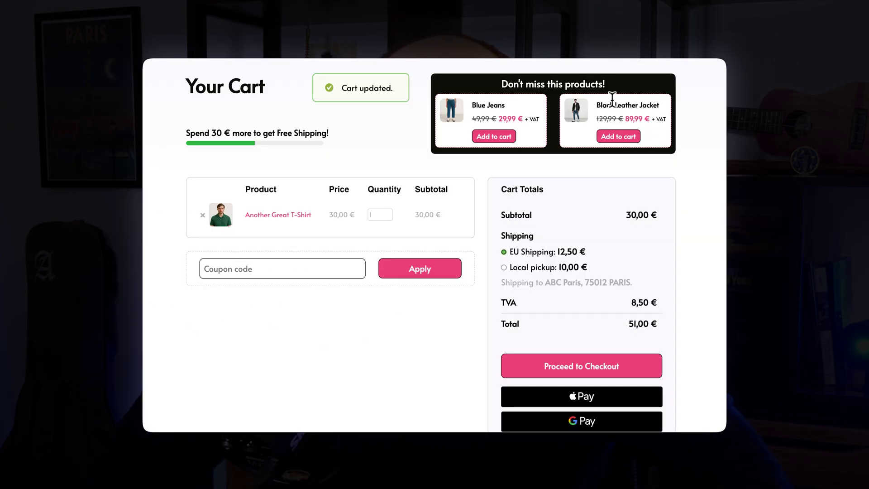
- Add the Black Leather Jacket from the cart page suggestions and Another Great T-Shirt from the shop page to the cart
{"action": "left_click", "coordinate": [617, 136]}
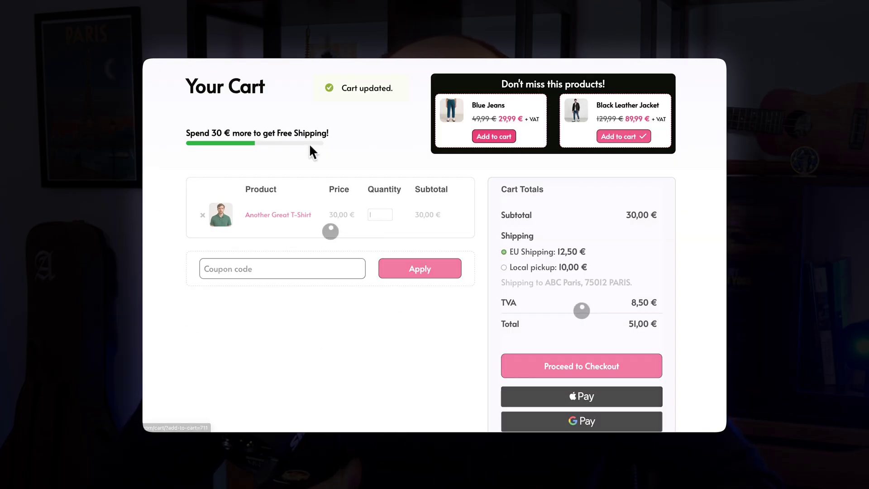
{"action": "scroll", "coordinate": [295, 151], "scroll_direction": "up", "scroll_amount": 1}
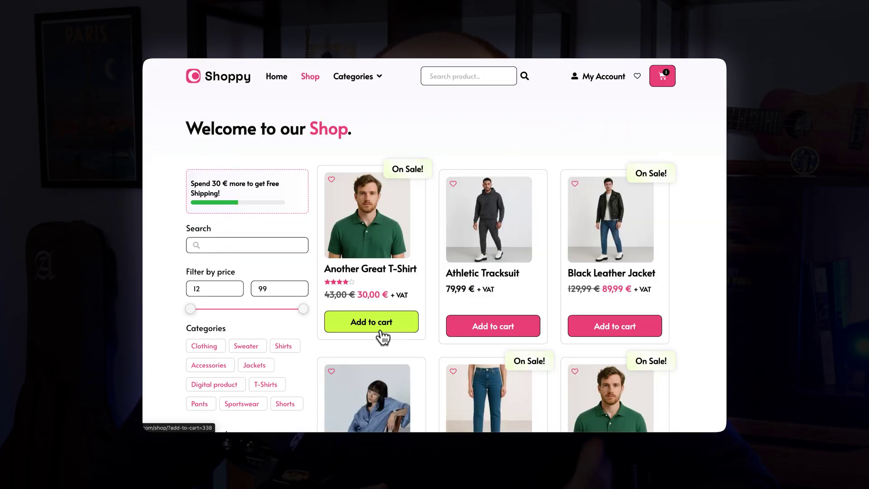
{"action": "left_click", "coordinate": [381, 334]}
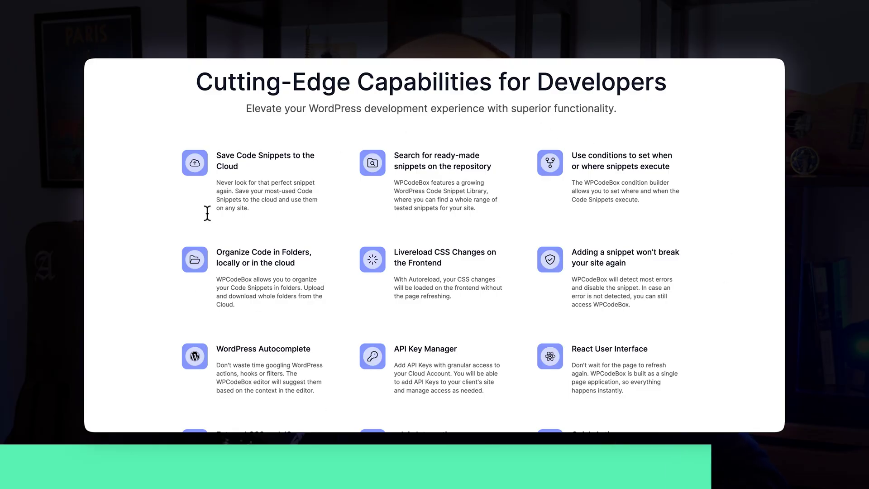
{"action": "scroll", "coordinate": [207, 220], "scroll_direction": "down", "scroll_amount": 15}
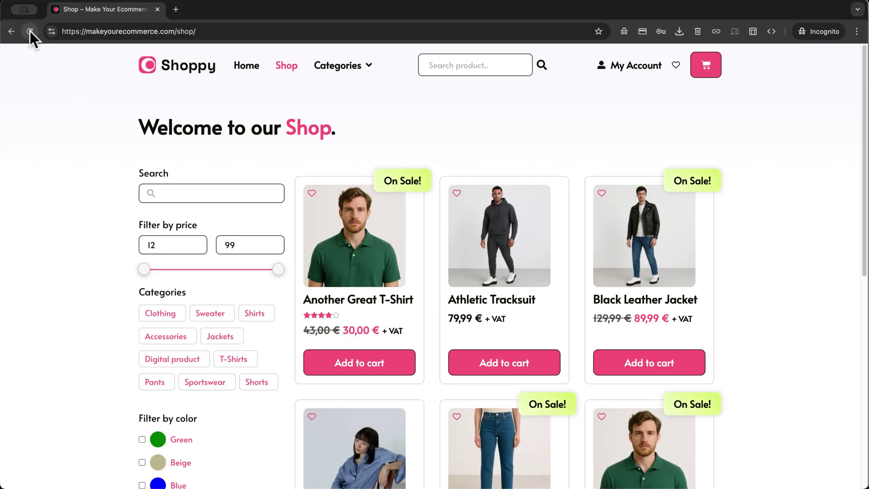
- Reload the shop page and add Another Great T-Shirt and the Athletic Tracksuit to the cart
{"action": "left_click", "coordinate": [30, 31]}
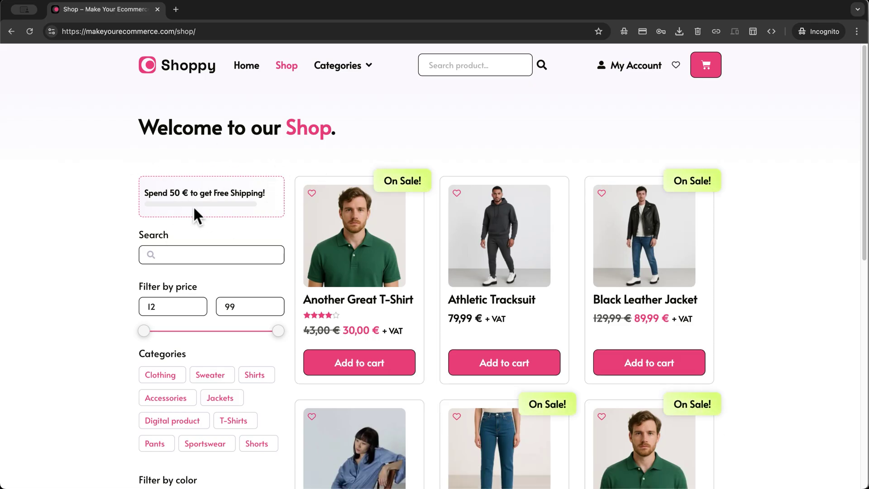
{"action": "left_click", "coordinate": [365, 362]}
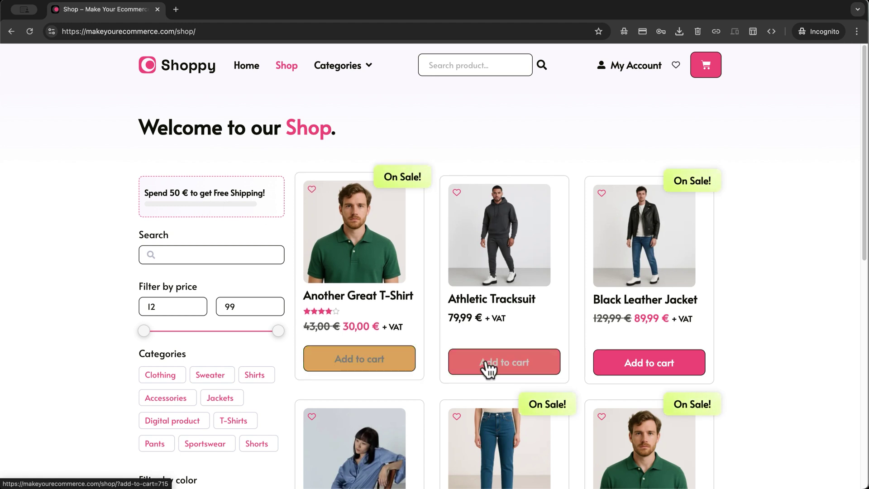
{"action": "left_click", "coordinate": [374, 367]}
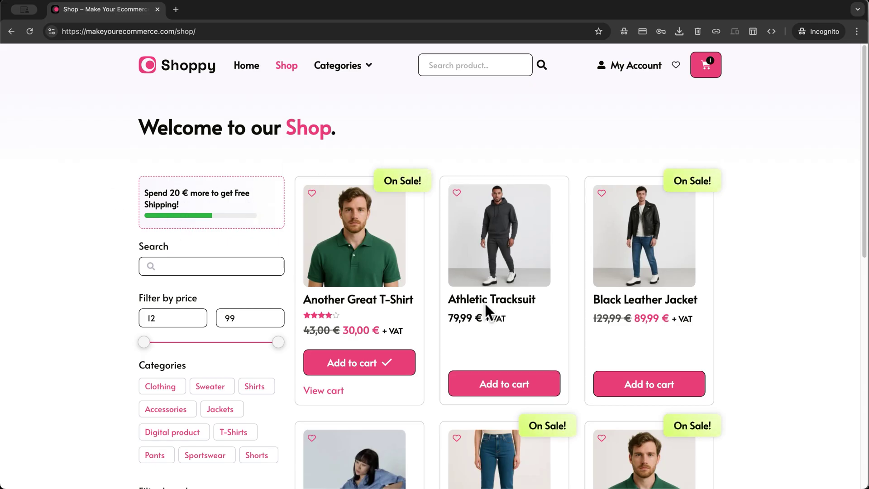
{"action": "left_click", "coordinate": [497, 380]}
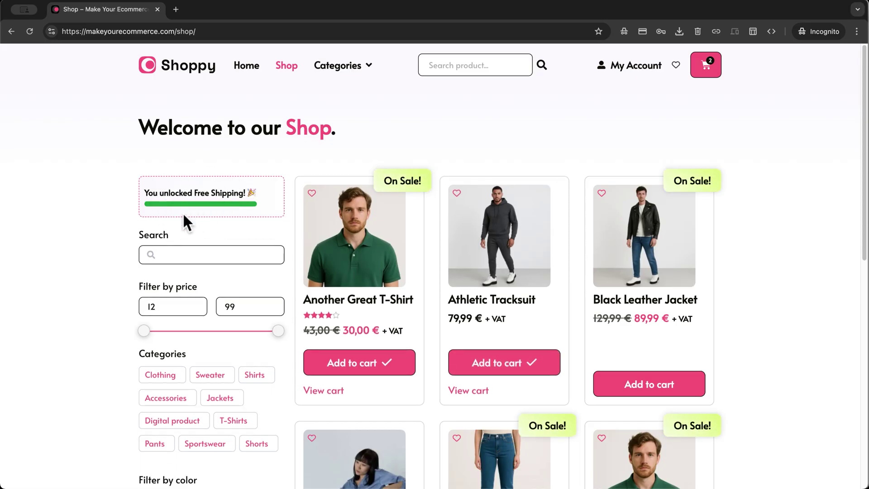
- Check the items in the cart summary and open the full cart page
{"action": "left_click", "coordinate": [707, 65]}
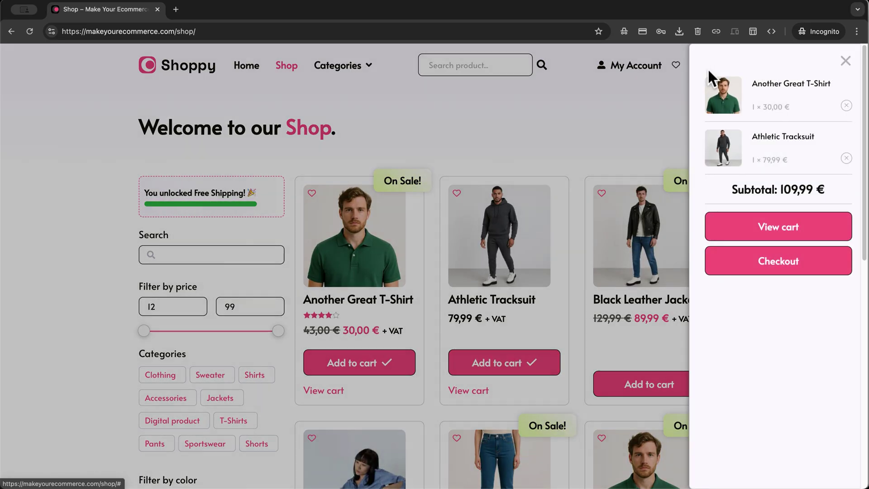
{"action": "left_click", "coordinate": [772, 230]}
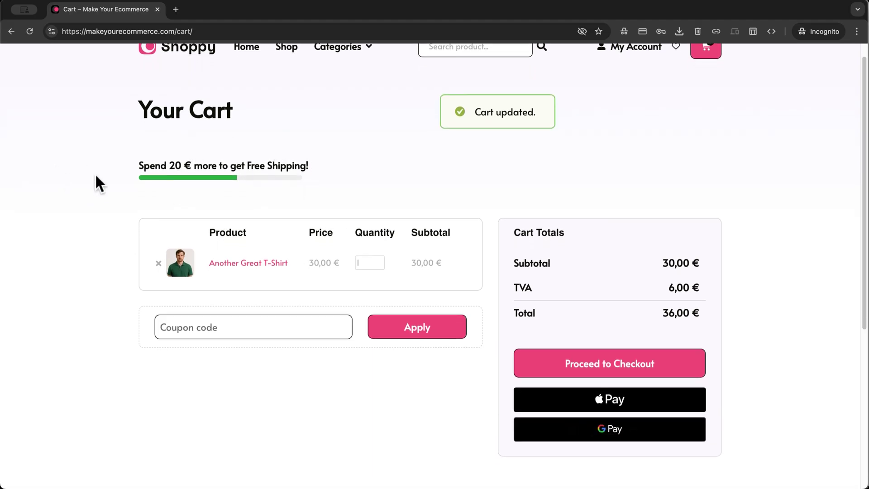
- Set the Another Great T-Shirt quantity to 2 and proceed to checkout
{"action": "left_click", "coordinate": [380, 261]}
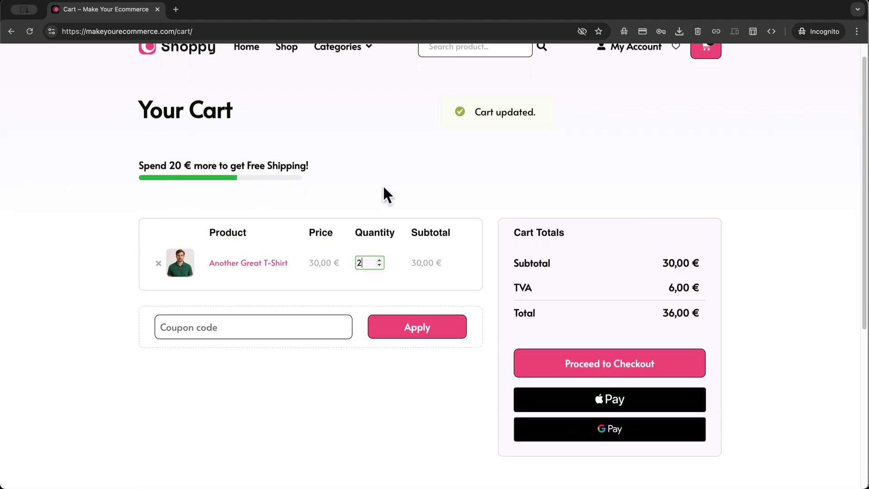
{"action": "left_click", "coordinate": [610, 373]}
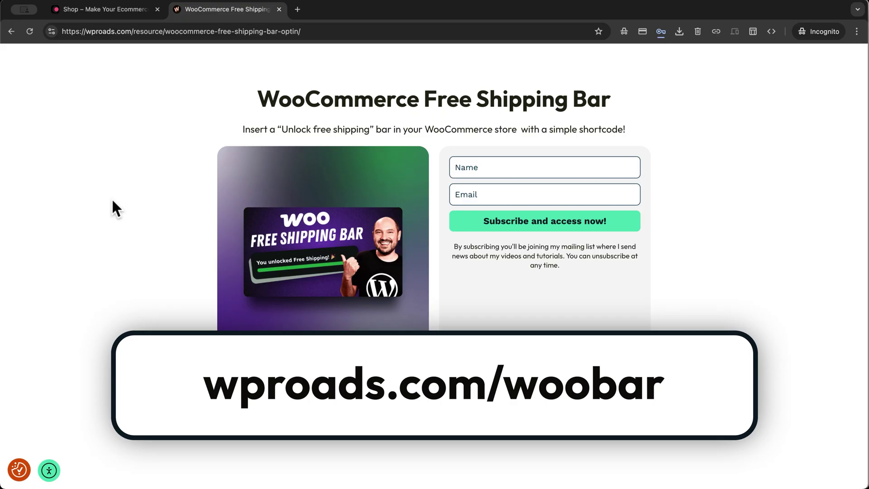
- Fill in the subscriber's name and e-mail on the WooCommerce Free Shipping Bar form and submit it to access the resources
{"action": "left_click", "coordinate": [533, 195]}
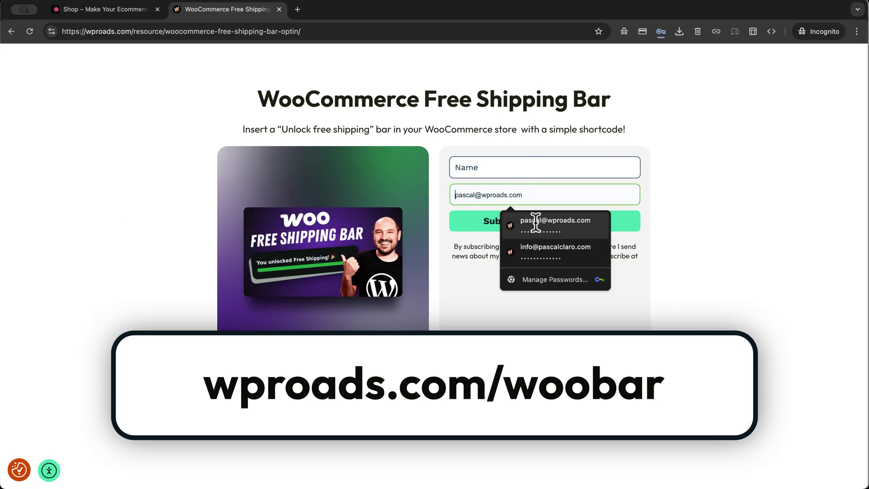
{"action": "left_click", "coordinate": [540, 230]}
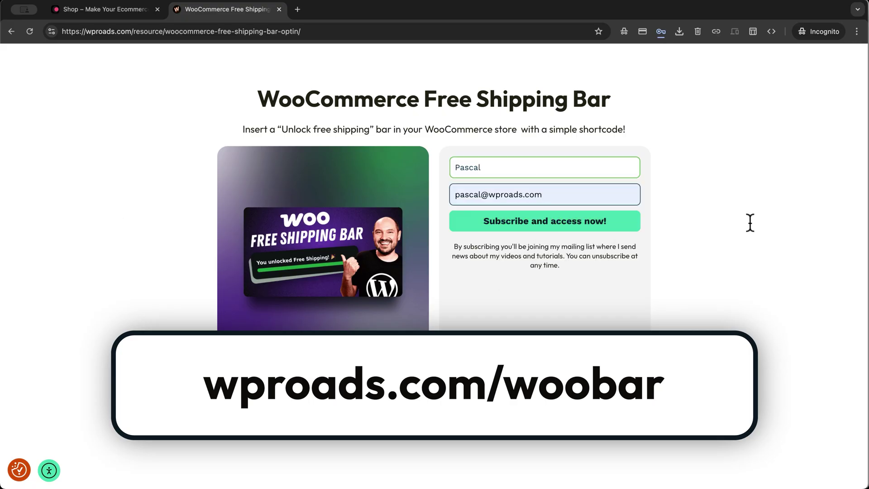
{"action": "left_click", "coordinate": [623, 232]}
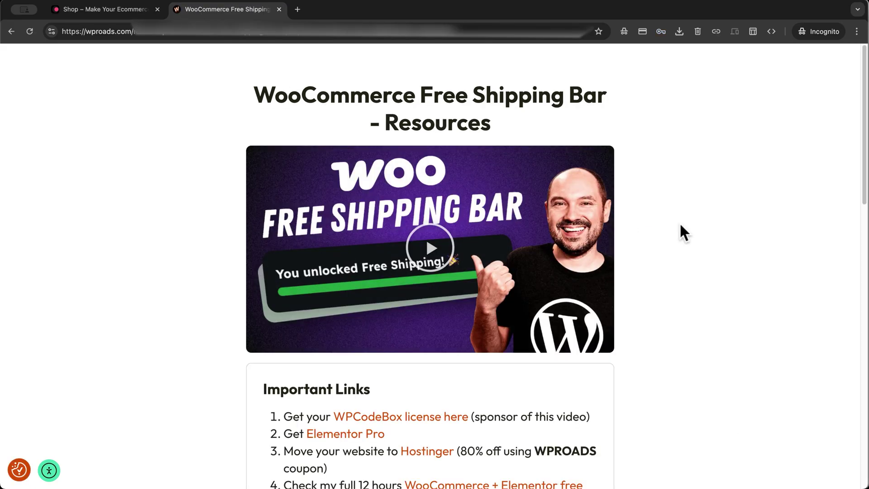
- Find the Woo Shipping Bar Code Snippet on the resources page, look through its code and copy all of it
{"action": "scroll", "coordinate": [680, 224], "scroll_direction": "down", "scroll_amount": 4}
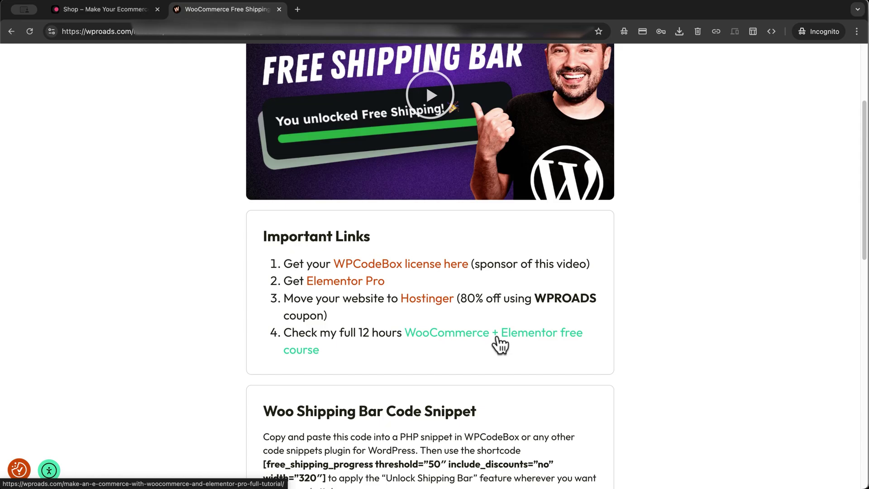
{"action": "scroll", "coordinate": [499, 345], "scroll_direction": "down", "scroll_amount": 10}
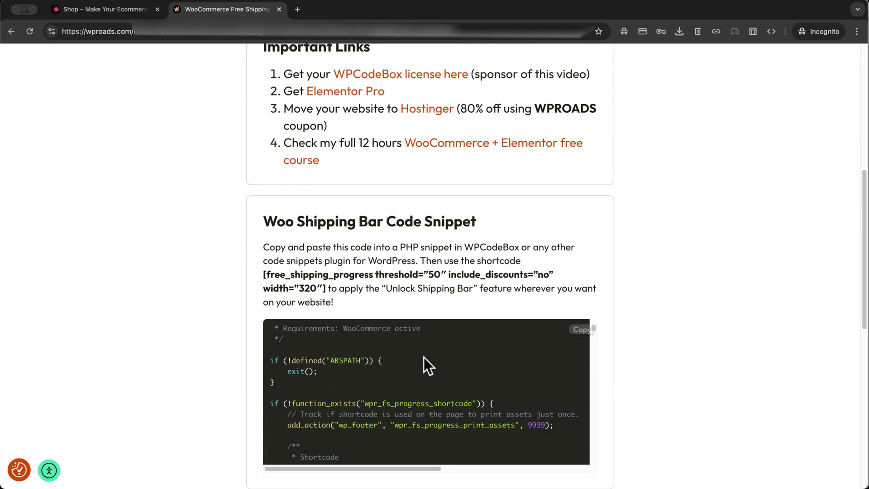
{"action": "scroll", "coordinate": [424, 357], "scroll_direction": "down", "scroll_amount": 15}
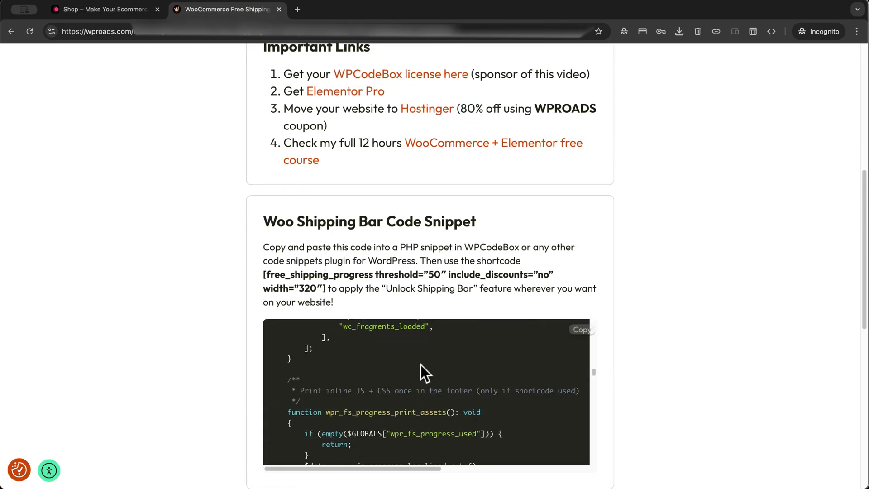
{"action": "scroll", "coordinate": [420, 365], "scroll_direction": "up", "scroll_amount": 20}
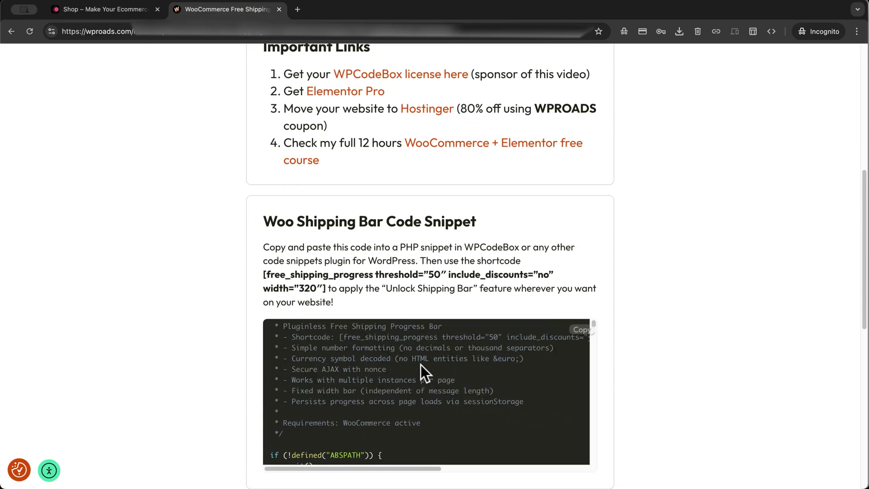
{"action": "scroll", "coordinate": [420, 365], "scroll_direction": "up", "scroll_amount": 2}
{"action": "left_click", "coordinate": [578, 335]}
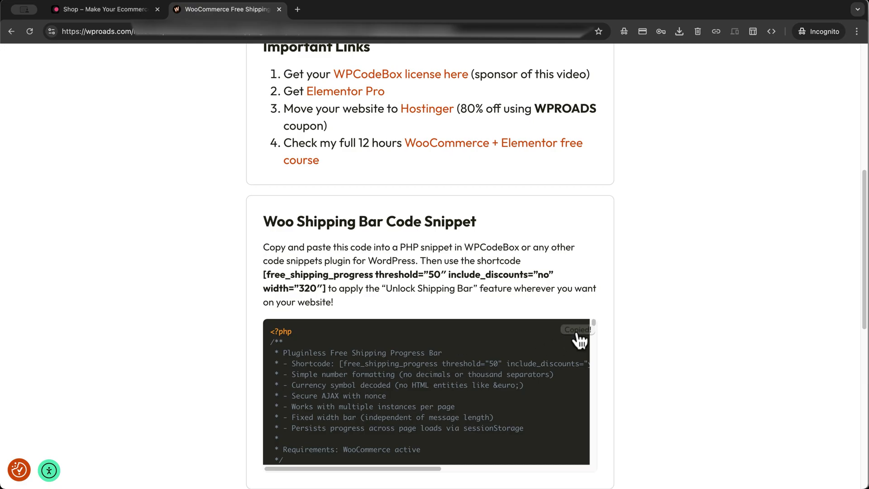
- Go to the Add Plugins page in the WordPress admin, search for "code snippets" and look through the available plugins
{"action": "left_click", "coordinate": [100, 9]}
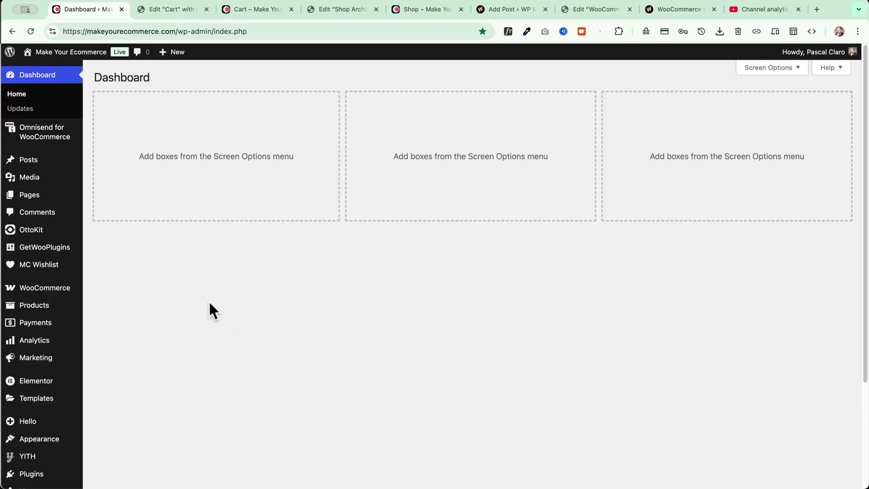
{"action": "scroll", "coordinate": [136, 317], "scroll_direction": "down", "scroll_amount": 3}
{"action": "mouse_move", "coordinate": [31, 339]}
{"action": "left_click", "coordinate": [130, 359]}
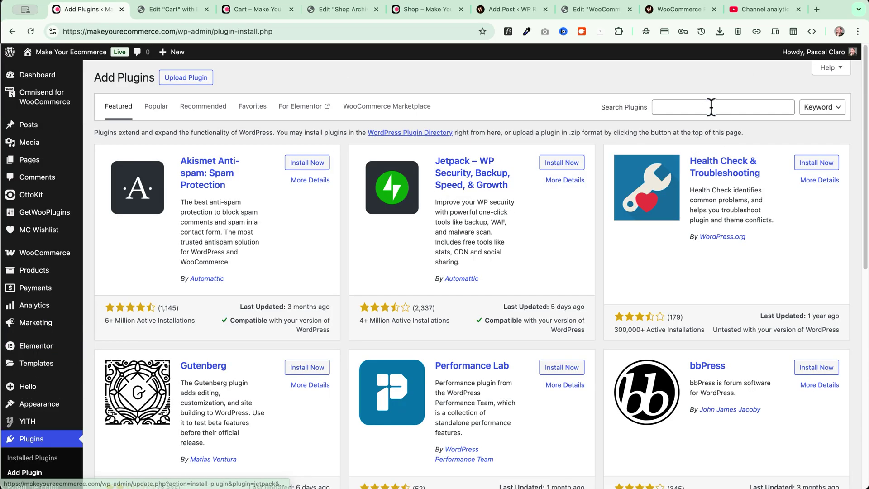
{"action": "left_click", "coordinate": [710, 107]}
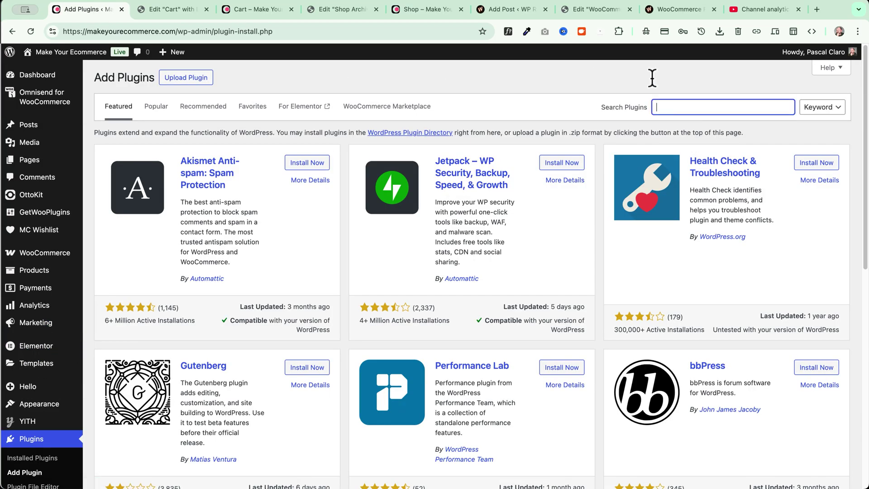
{"action": "type", "text": "code snippets"}
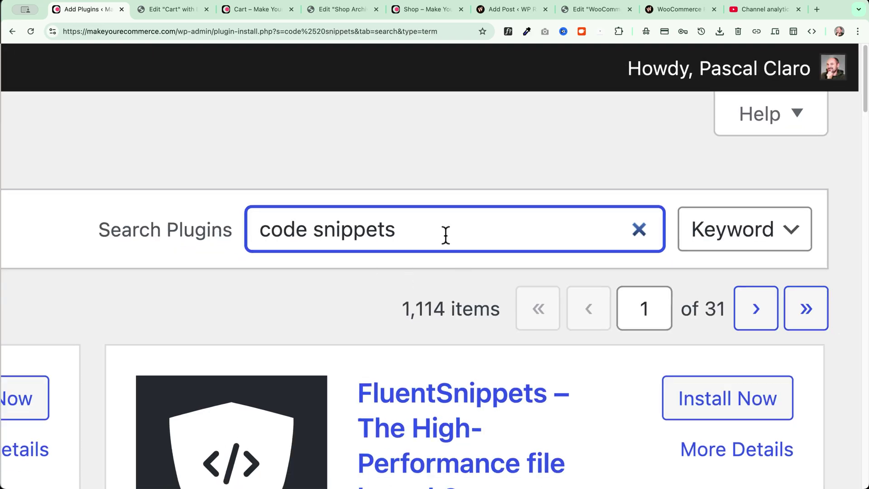
{"action": "key", "text": "super+0"}
{"action": "scroll", "coordinate": [218, 251], "scroll_direction": "down", "scroll_amount": 5}
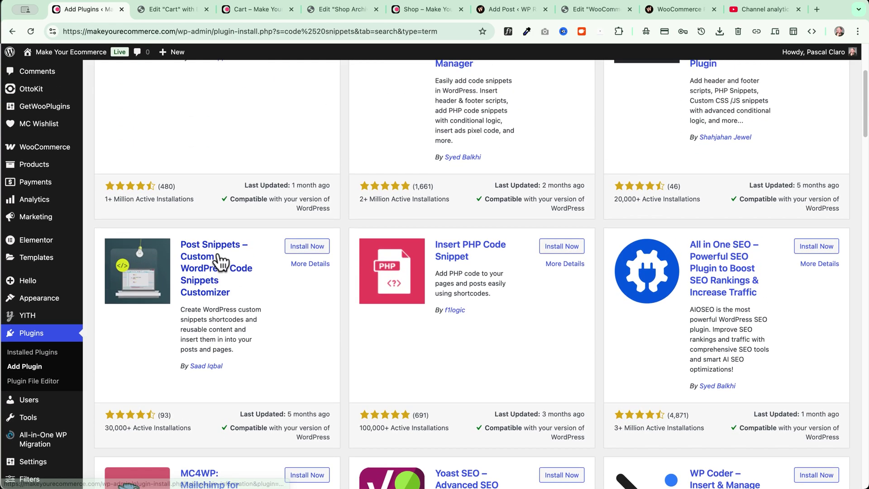
{"action": "scroll", "coordinate": [218, 252], "scroll_direction": "up", "scroll_amount": 5}
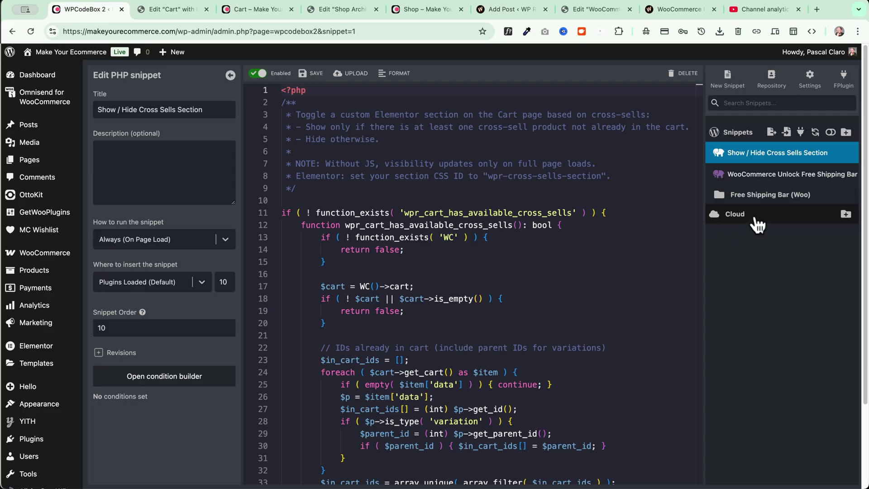
- Expand the Cloud section of the WPCodeBox snippet list to view its saved snippets and folders, and collapse it again
{"action": "left_click", "coordinate": [795, 222]}
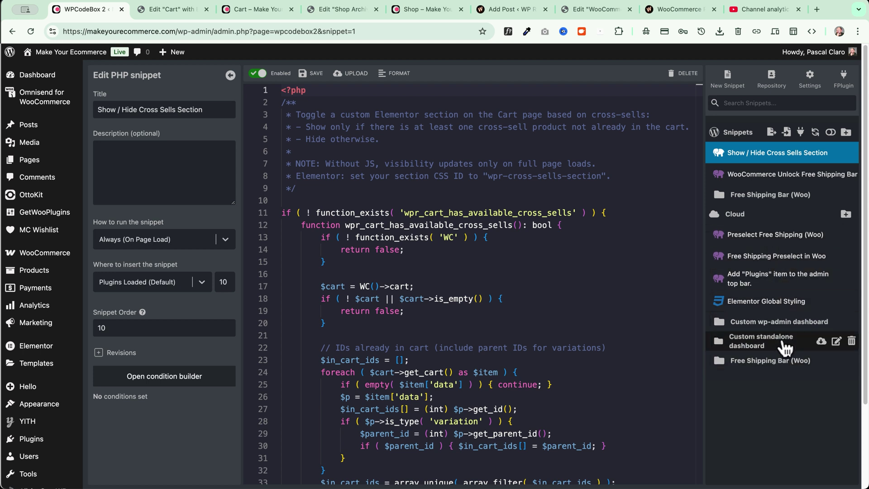
{"action": "left_click", "coordinate": [774, 224]}
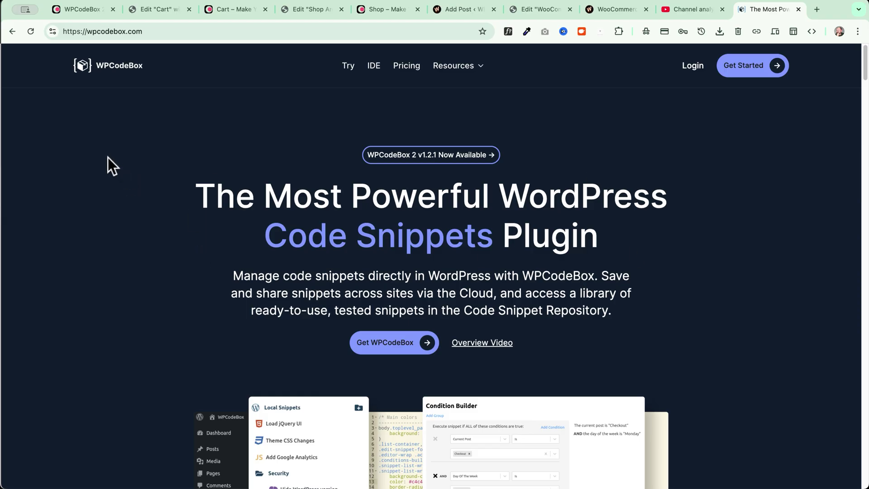
- Look at the sandbox trial page on the WPCodeBox website and compare the license plans on its pricing page
{"action": "left_click", "coordinate": [352, 68]}
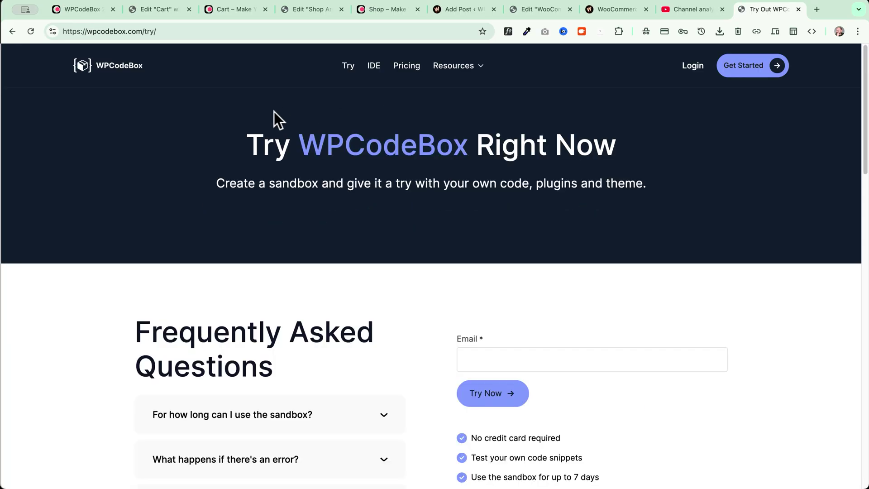
{"action": "left_click", "coordinate": [409, 68]}
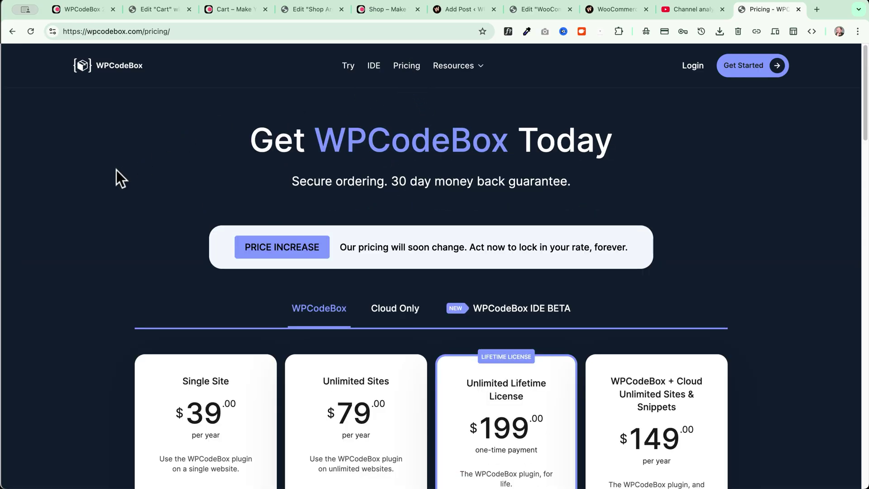
{"action": "scroll", "coordinate": [96, 206], "scroll_direction": "down", "scroll_amount": 5}
{"action": "scroll", "coordinate": [96, 206], "scroll_direction": "down", "scroll_amount": 2}
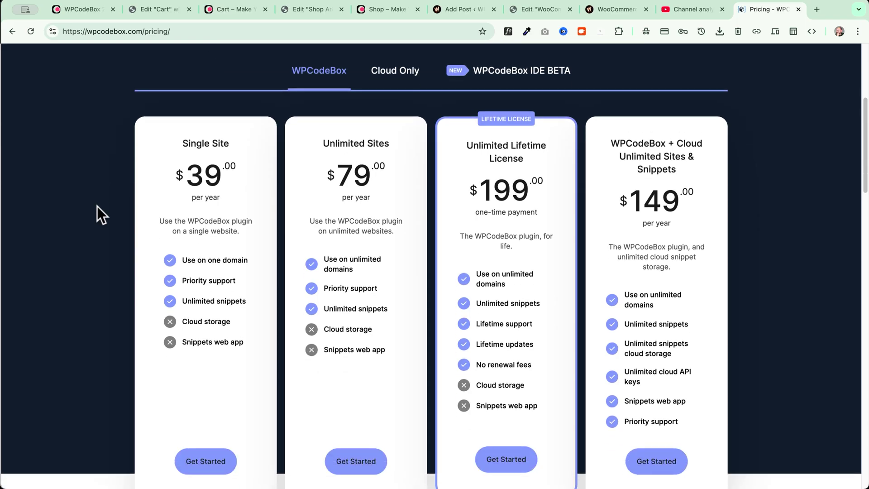
{"action": "scroll", "coordinate": [97, 205], "scroll_direction": "down", "scroll_amount": 1}
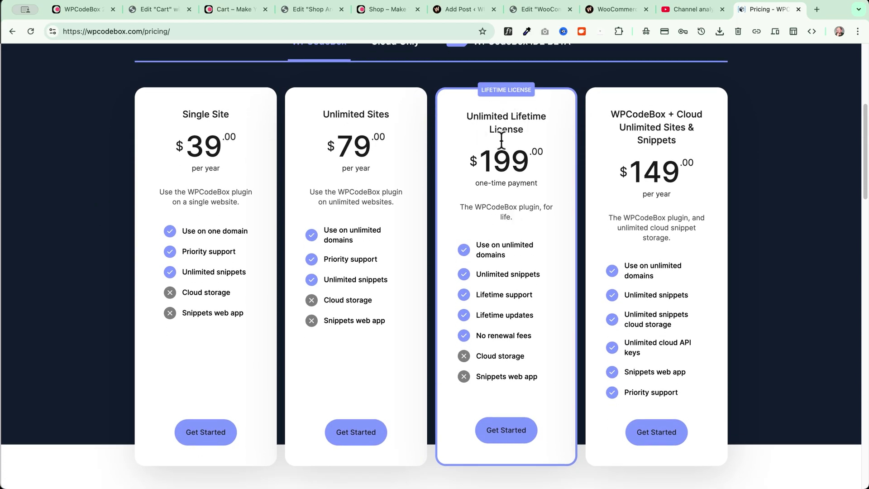
{"action": "scroll", "coordinate": [491, 208], "scroll_direction": "down", "scroll_amount": 1}
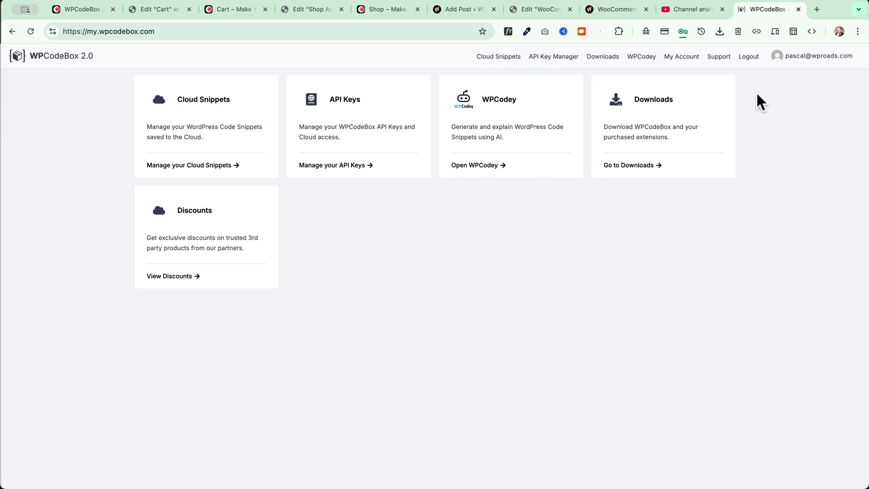
- View the plugin downloads of the WPCodeBox account and return to the WPCodeBox snippet editor in WordPress
{"action": "left_click", "coordinate": [604, 56]}
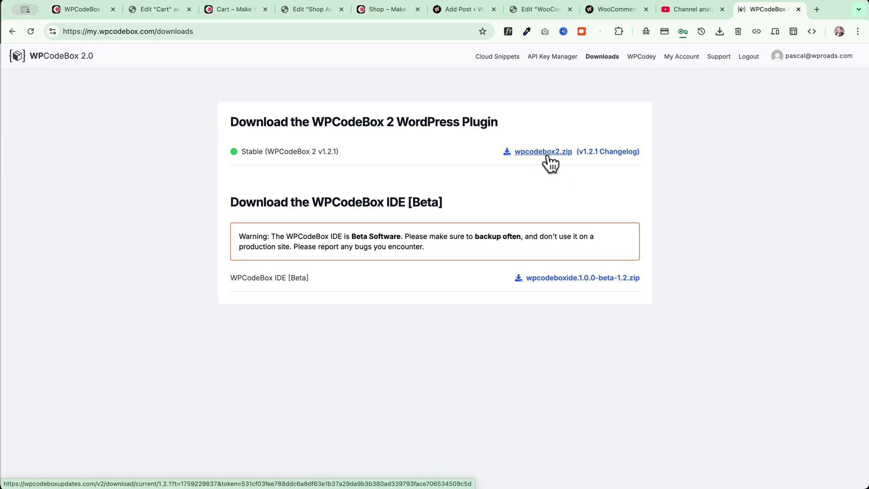
{"action": "left_click", "coordinate": [80, 9]}
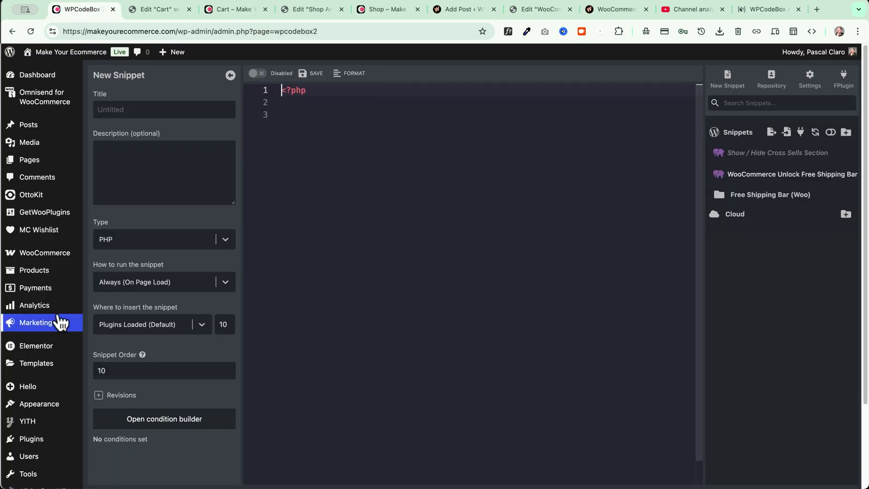
- Replace the default code of the new PHP snippet with the copied free shipping progress bar code and title it "Woo Free Shipping Bar"
{"action": "scroll", "coordinate": [59, 323], "scroll_direction": "down", "scroll_amount": 3}
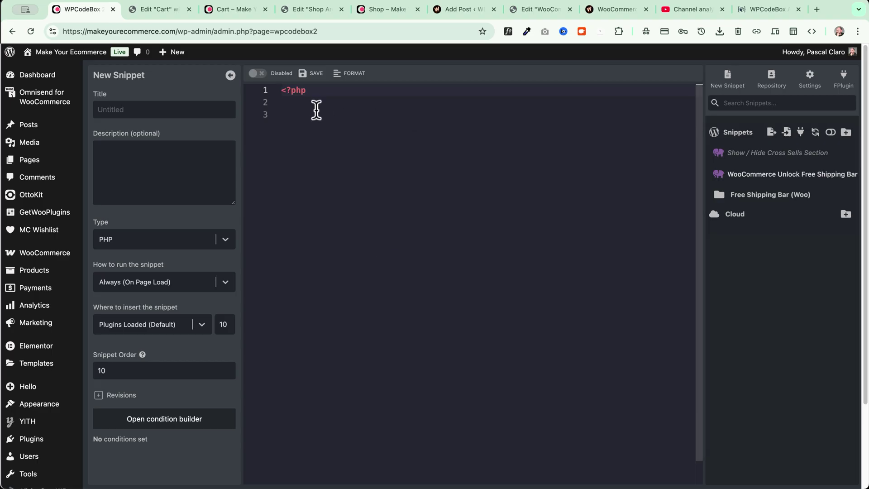
{"action": "left_click_drag", "start_coordinate": [281, 89], "coordinate": [346, 111]}
{"action": "key", "text": "BackSpace"}
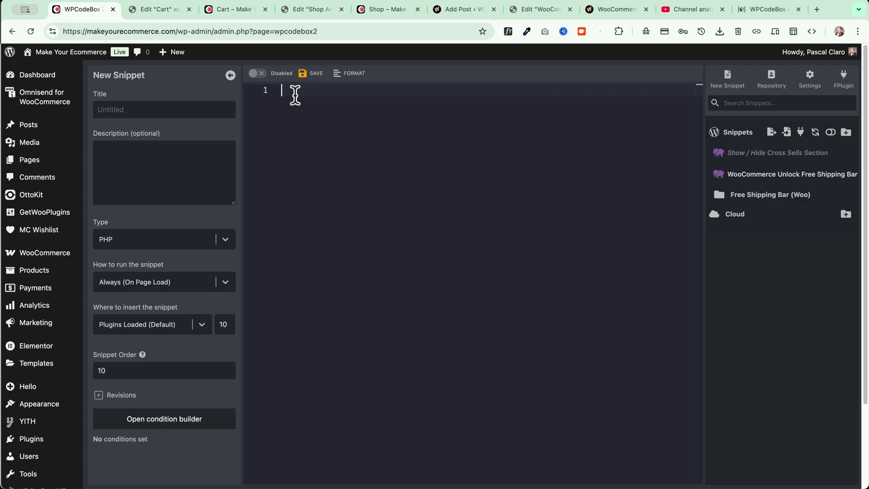
{"action": "key", "text": "super+v"}
{"action": "scroll", "coordinate": [334, 180], "scroll_direction": "up", "scroll_amount": 20}
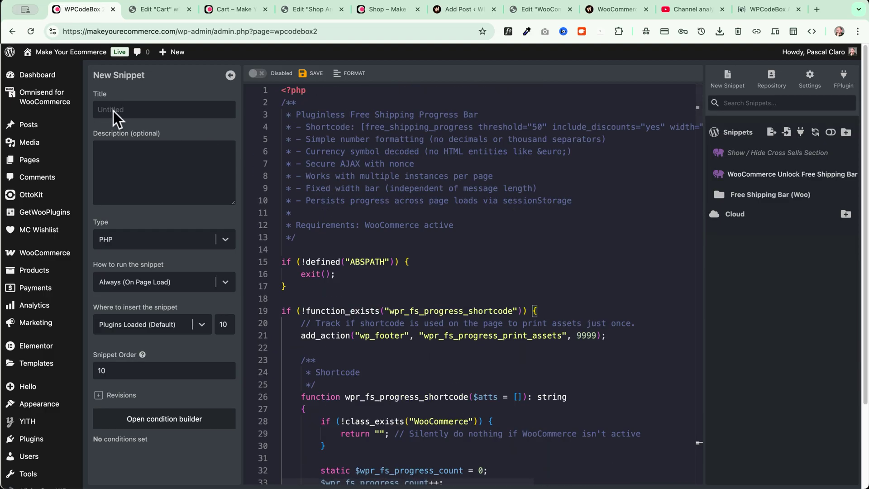
{"action": "left_click", "coordinate": [159, 110]}
{"action": "key", "text": "super+v"}
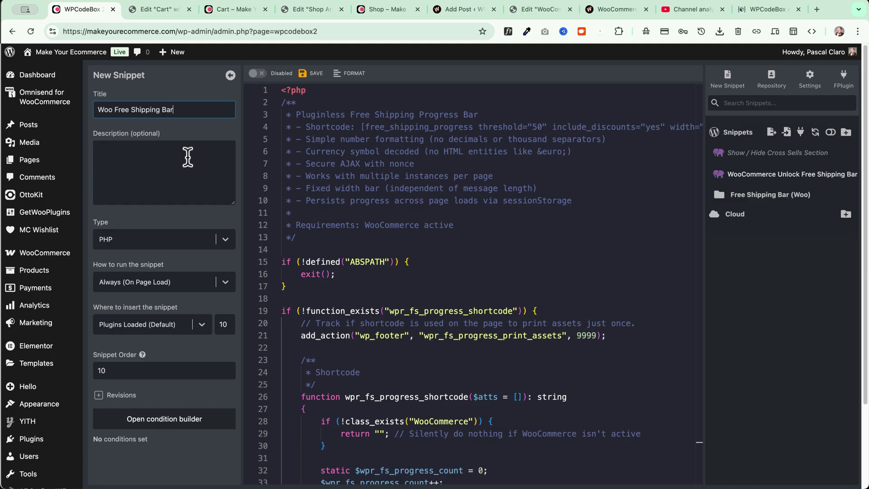
- Copy the [free_shipping_progress threshold="50" include_discounts="yes" width="320"] shortcode from the code's header comment, and save and enable the snippet
{"action": "left_click_drag", "start_coordinate": [361, 127], "coordinate": [707, 128]}
{"action": "key", "text": "super+c"}
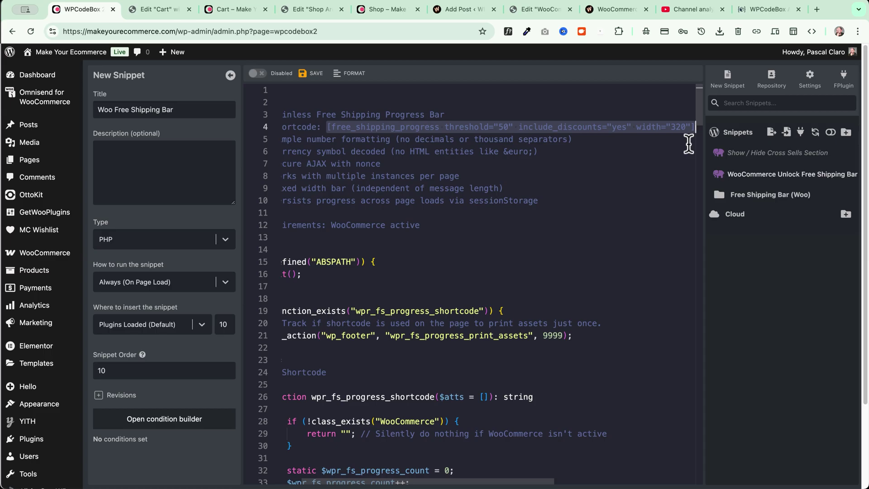
{"action": "left_click", "coordinate": [312, 73]}
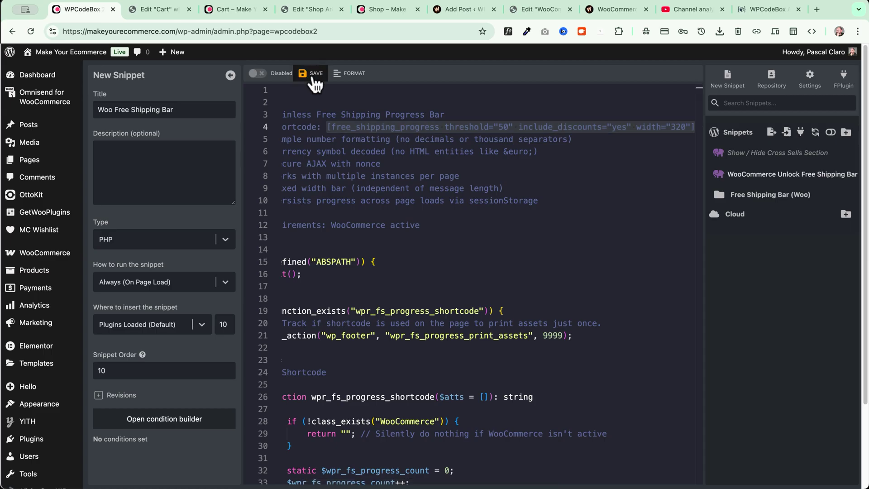
{"action": "left_click", "coordinate": [257, 74]}
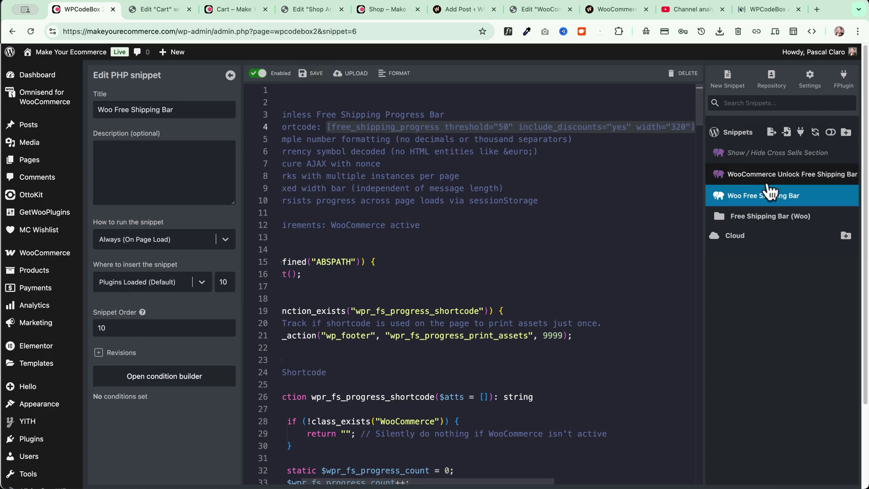
- In the Elementor Cart page, replace the text widget's shortcode with the copied one using include_discounts="yes", and publish the page
{"action": "left_click", "coordinate": [154, 12]}
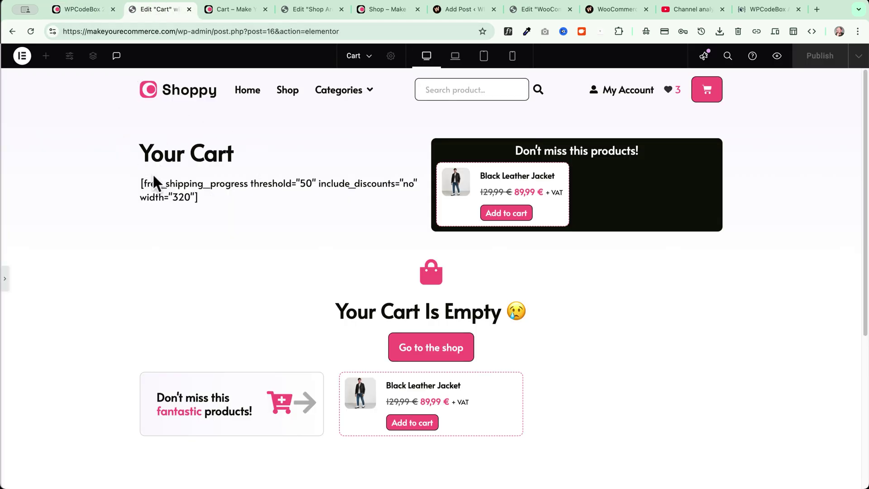
{"action": "left_click", "coordinate": [6, 280]}
{"action": "left_click", "coordinate": [184, 225]}
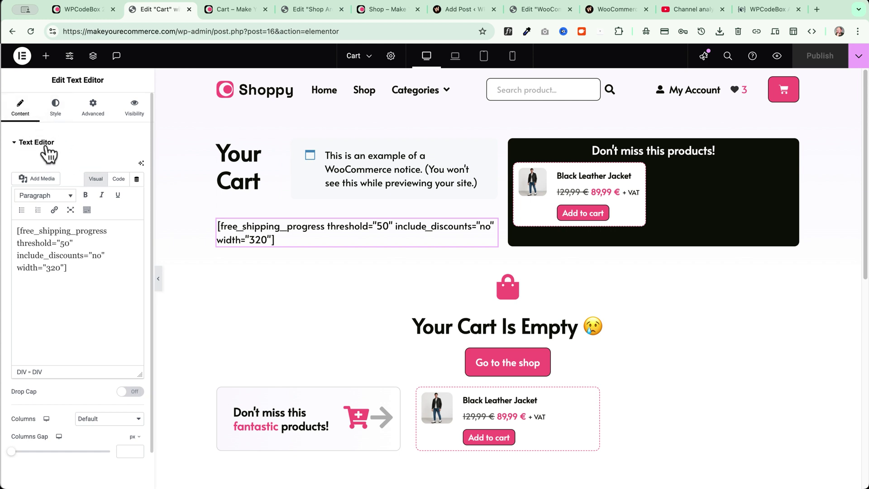
{"action": "left_click", "coordinate": [36, 238]}
{"action": "key", "text": "super+a"}
{"action": "key", "text": "BackSpace"}
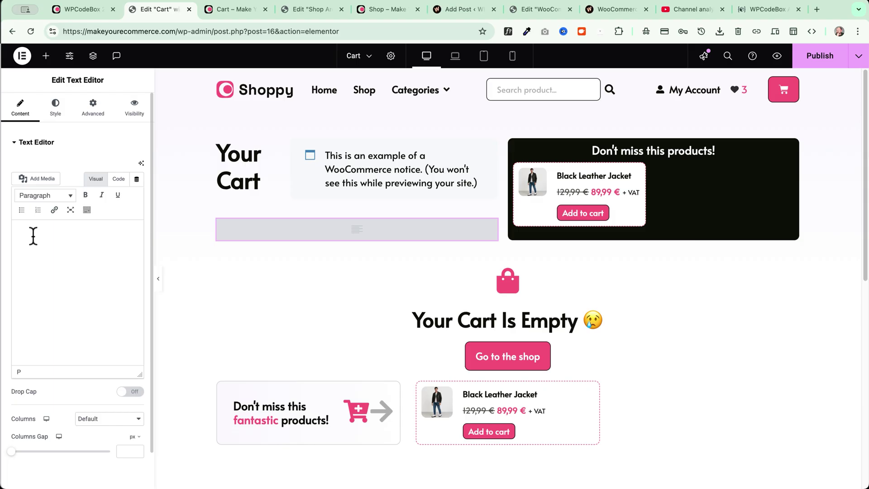
{"action": "key", "text": "super+v"}
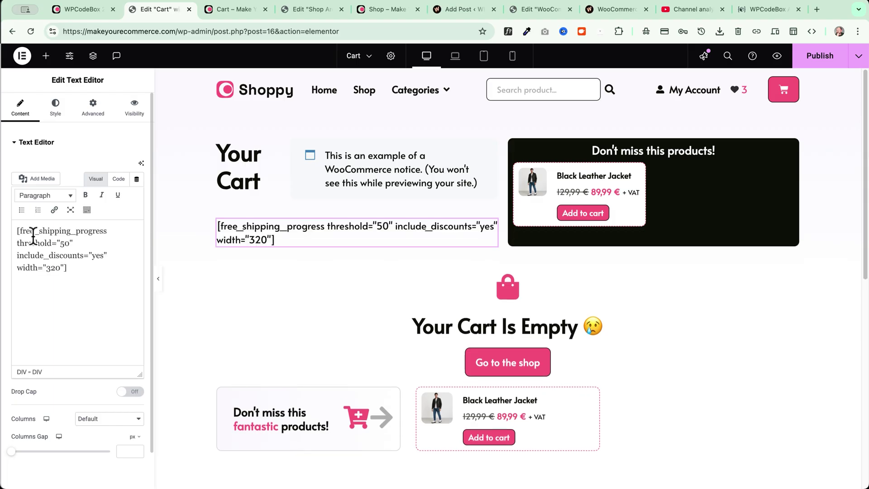
{"action": "left_click", "coordinate": [816, 56]}
- Reload the live cart page and check the free shipping message and progress bar under the Your Cart heading
{"action": "key", "text": "super+alt+Right"}
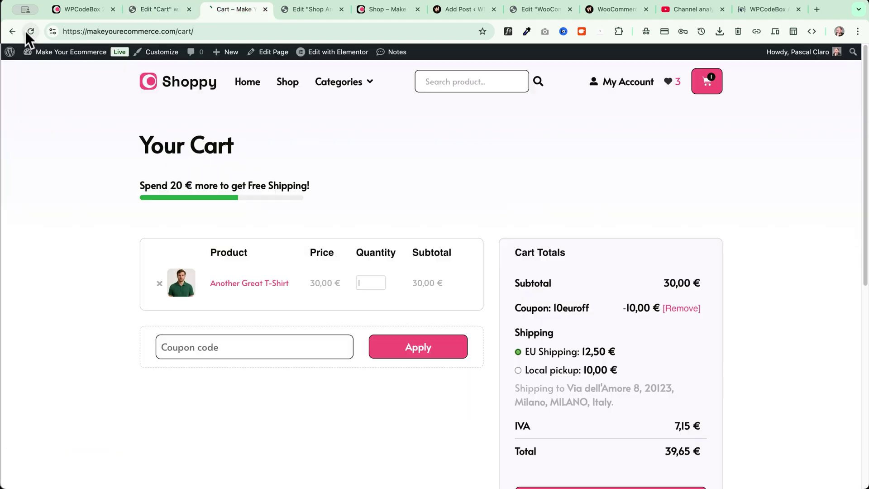
{"action": "key", "text": "super+r"}
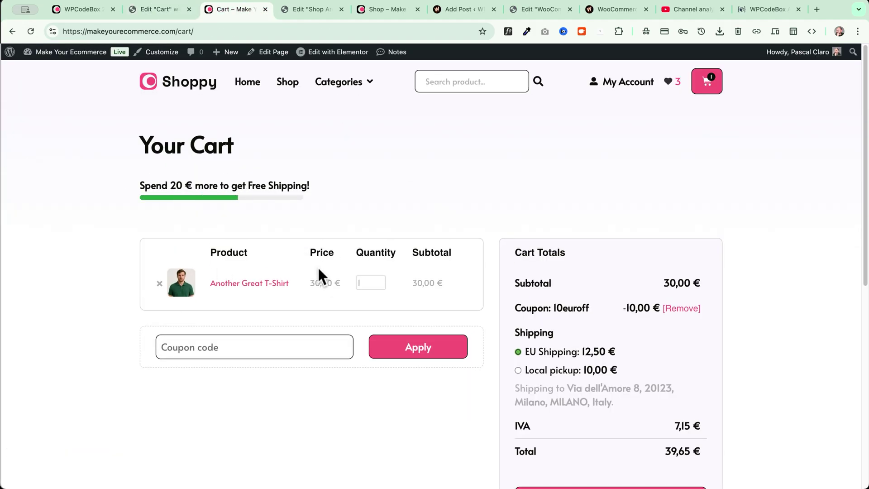
{"action": "left_click_drag", "start_coordinate": [140, 188], "coordinate": [300, 183]}
{"action": "left_click", "coordinate": [351, 190]}
- Return to the Elementor Cart page and review the threshold and width values in the text widget's shortcode
{"action": "left_click", "coordinate": [151, 9]}
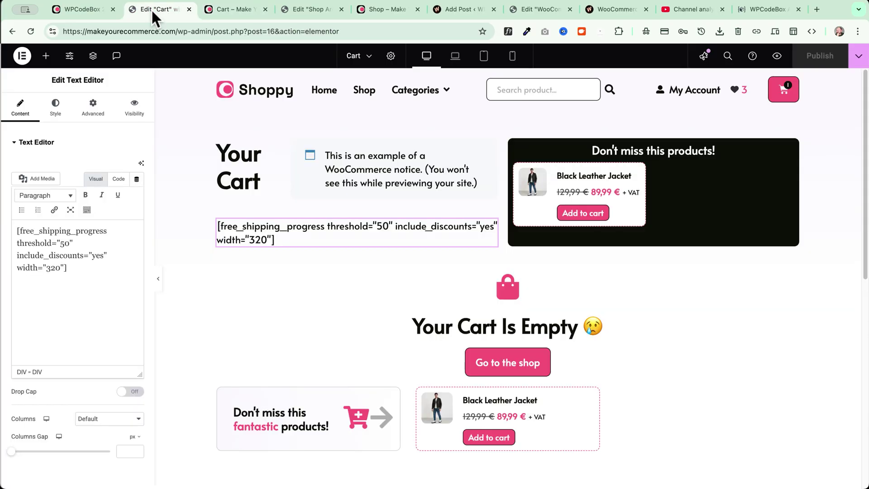
{"action": "double_click", "coordinate": [64, 243]}
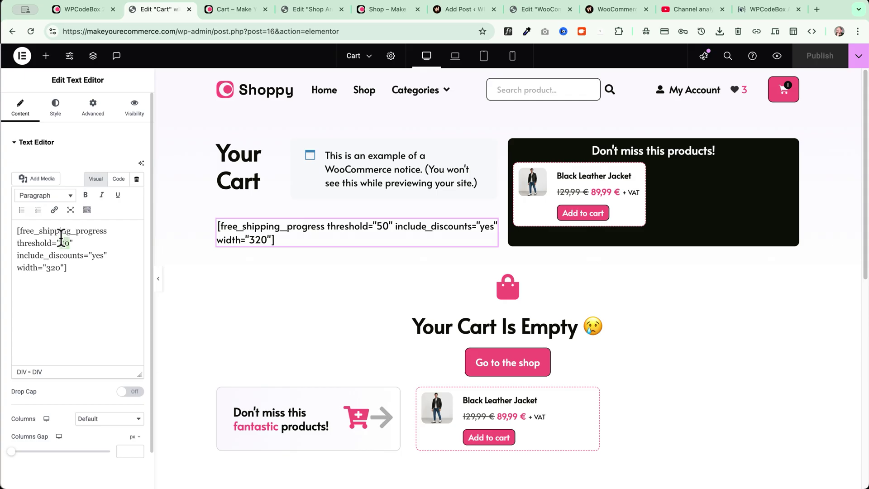
{"action": "left_click", "coordinate": [74, 270]}
- Add a Text Editor widget above the filters heading in the Shop Archive template, containing [free_shipping_progress threshold="50" include_discounts="no" width="220"]
{"action": "left_click", "coordinate": [313, 9]}
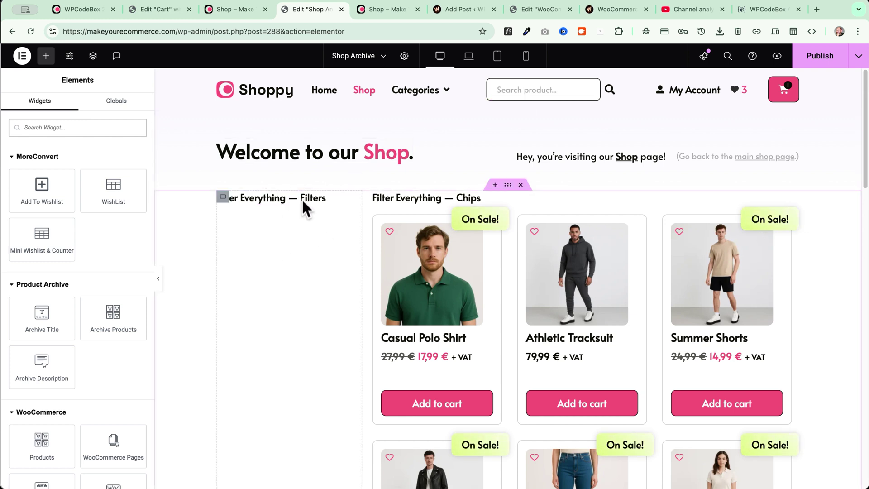
{"action": "left_click", "coordinate": [378, 9]}
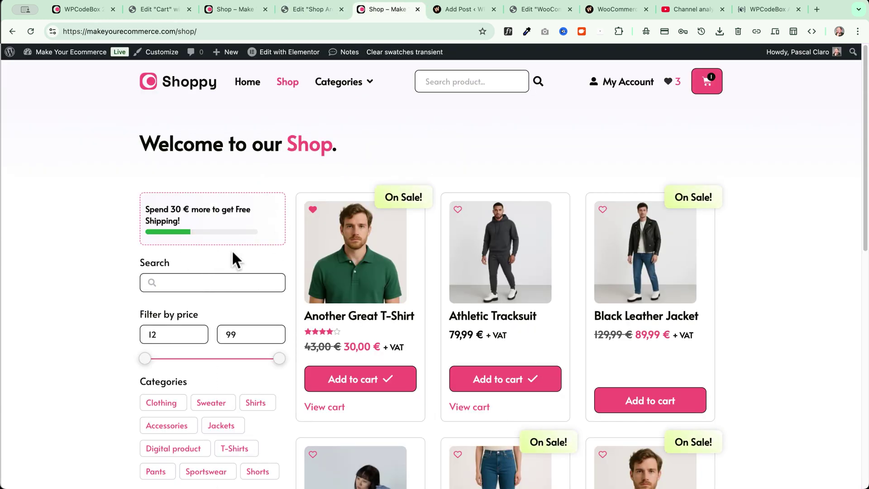
{"action": "left_click", "coordinate": [332, 9]}
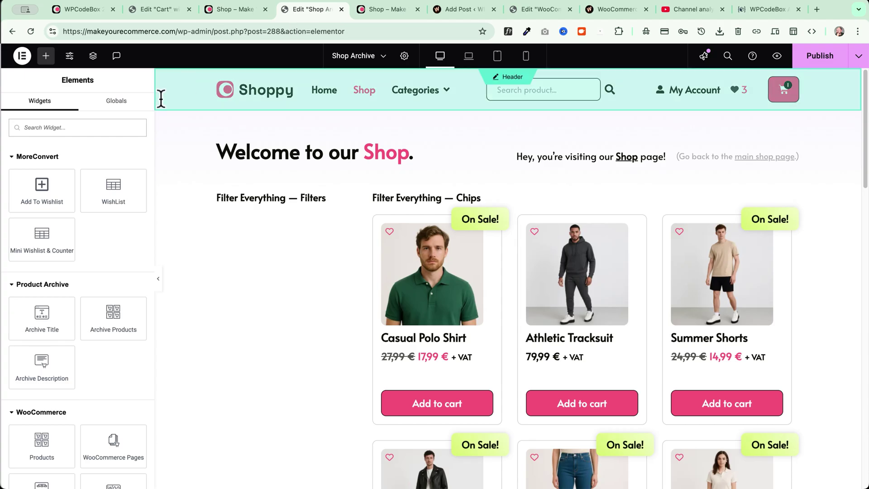
{"action": "left_click", "coordinate": [42, 127]}
{"action": "type", "text": "text"}
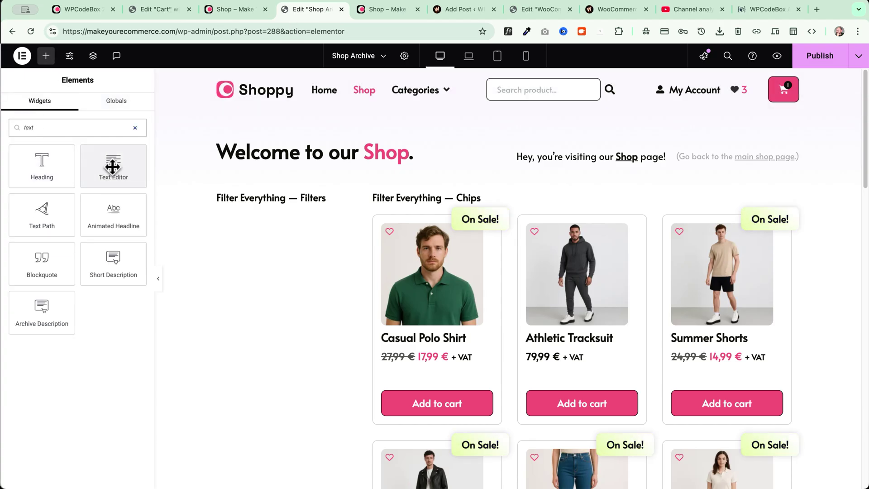
{"action": "left_click_drag", "start_coordinate": [112, 167], "coordinate": [276, 215]}
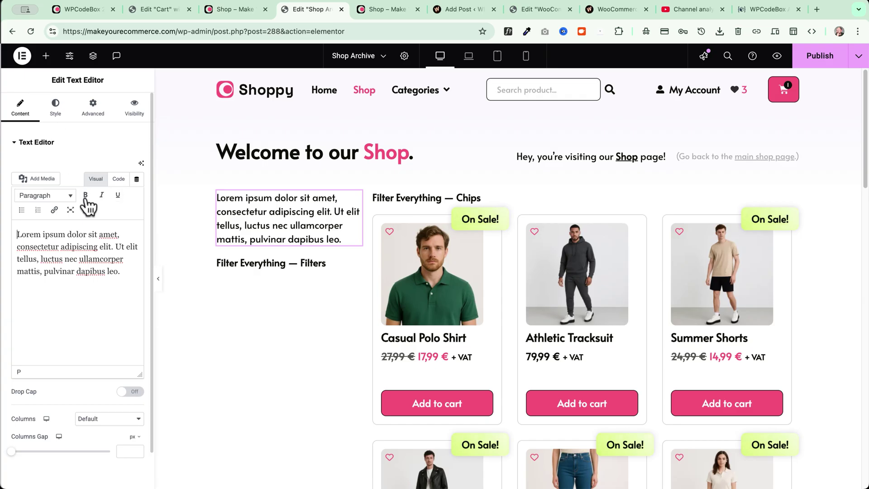
{"action": "left_click_drag", "start_coordinate": [120, 271], "coordinate": [18, 229]}
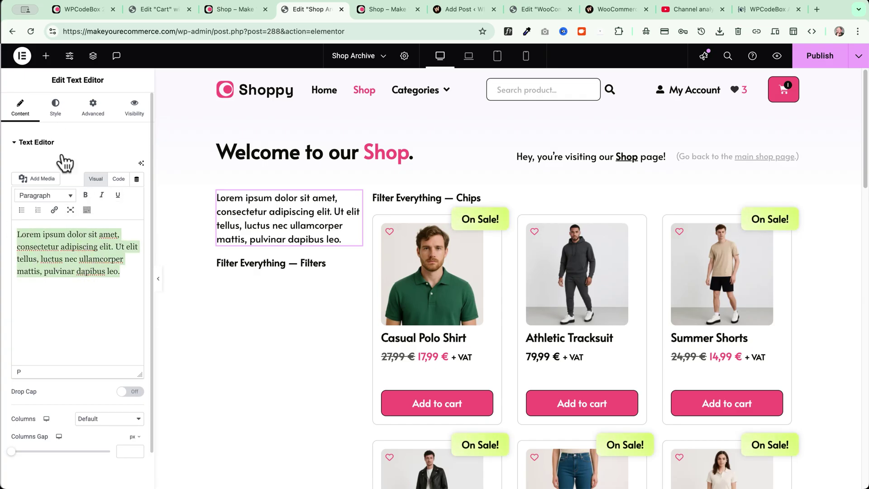
{"action": "type", "text": "[free_shipping_progress threshold=\"50\" include_discounts=\"no\" width=\"220\"]"}
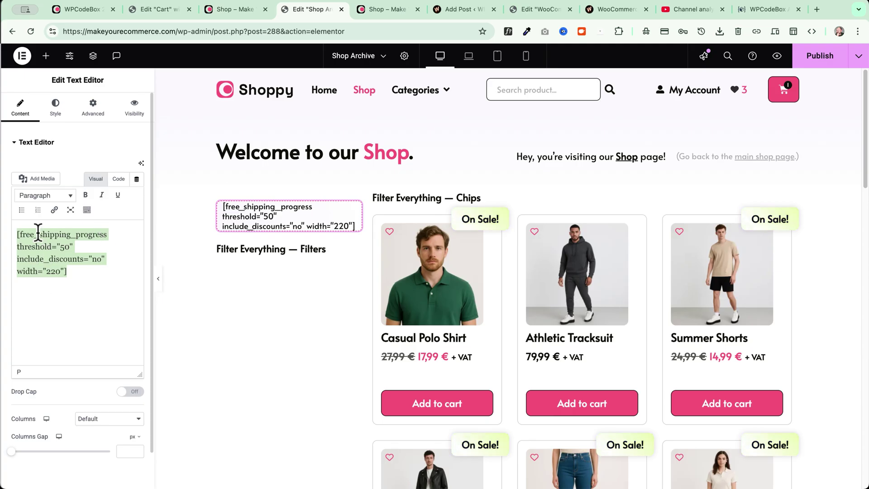
- Review the text widget's typography, margin, padding, CSS class and background gradient settings
{"action": "left_click", "coordinate": [56, 109]}
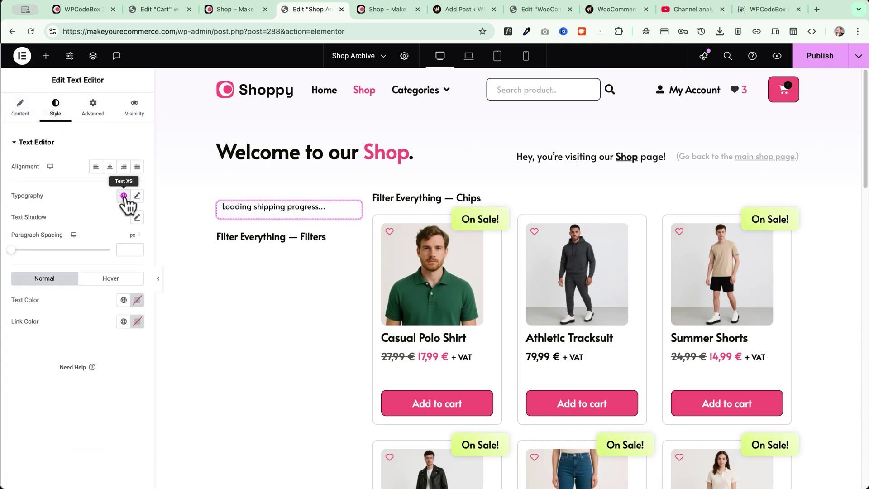
{"action": "left_click", "coordinate": [93, 114]}
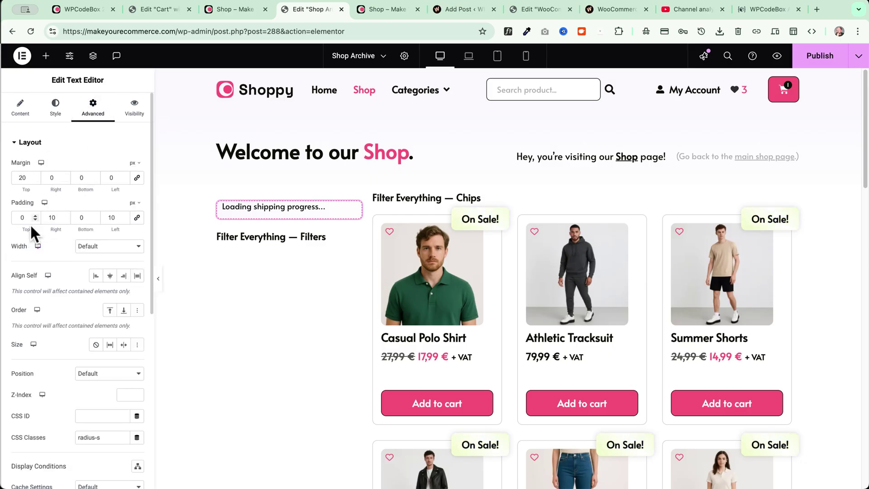
{"action": "scroll", "coordinate": [50, 248], "scroll_direction": "down", "scroll_amount": 8}
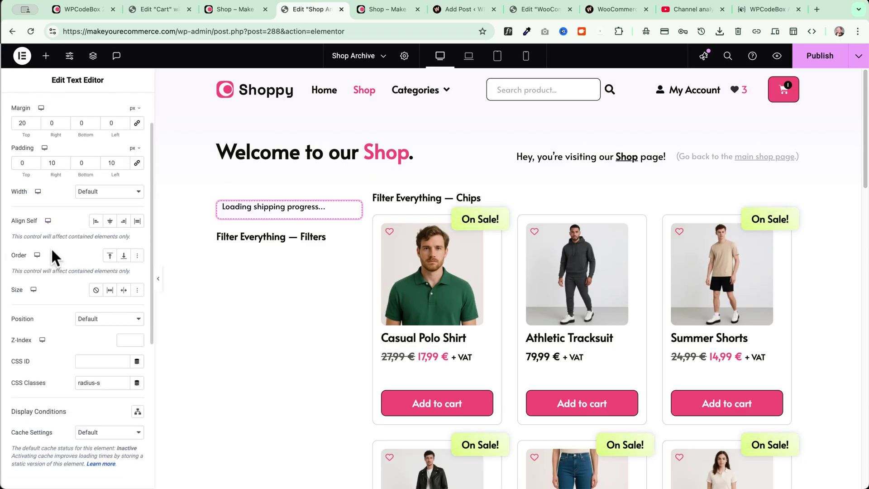
{"action": "left_click", "coordinate": [40, 292]}
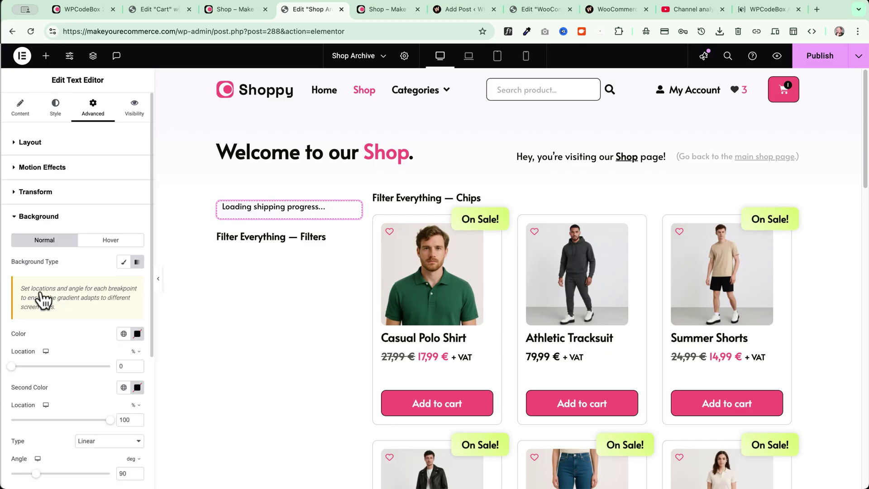
{"action": "scroll", "coordinate": [45, 287], "scroll_direction": "down", "scroll_amount": 3}
{"action": "scroll", "coordinate": [44, 286], "scroll_direction": "up", "scroll_amount": 3}
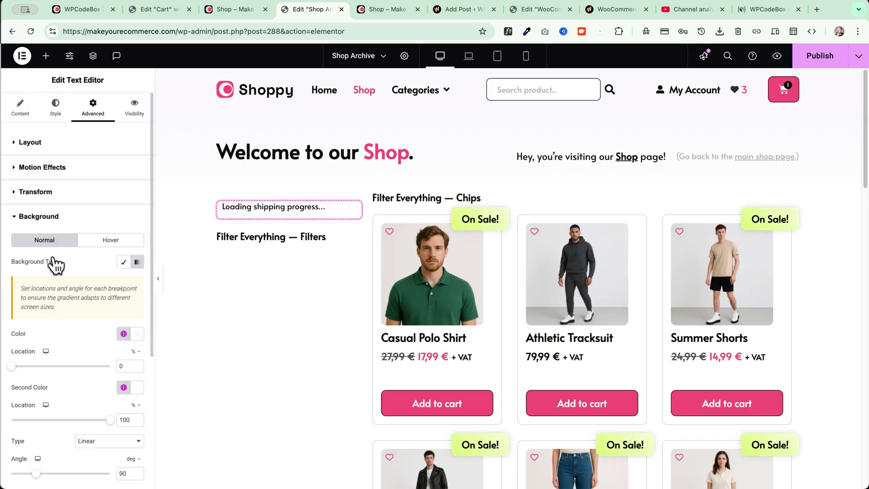
- Recheck the widget's shortcode content, publish the Shop Archive template and view the live shop page
{"action": "left_click", "coordinate": [21, 111]}
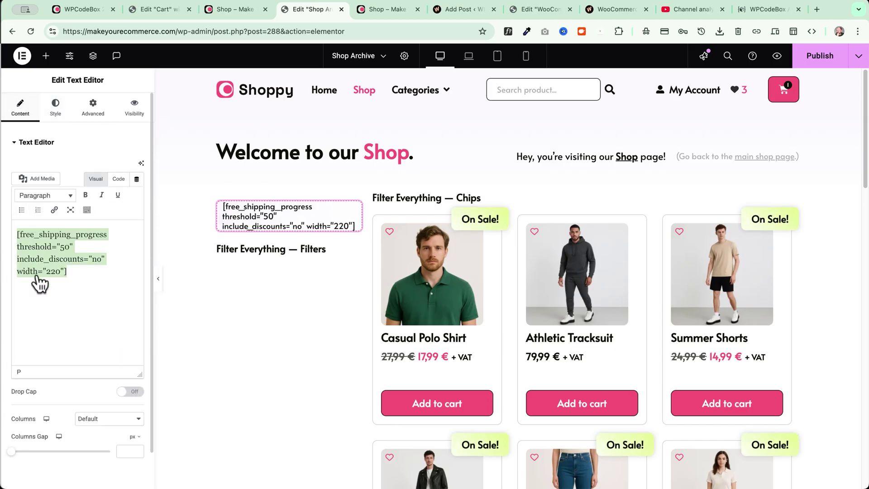
{"action": "left_click", "coordinate": [78, 278]}
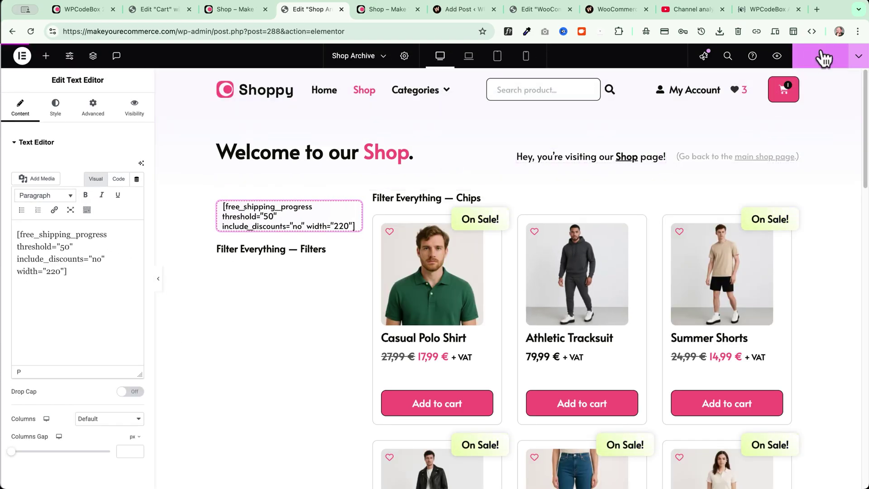
{"action": "left_click", "coordinate": [391, 9]}
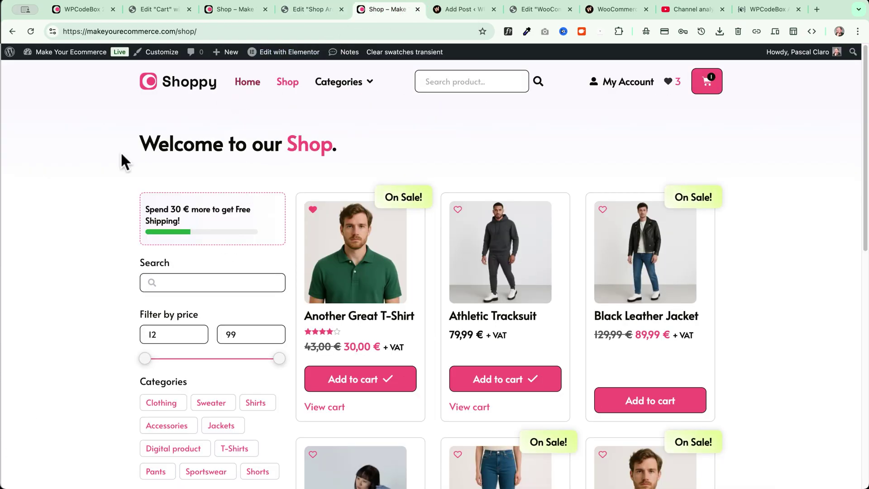
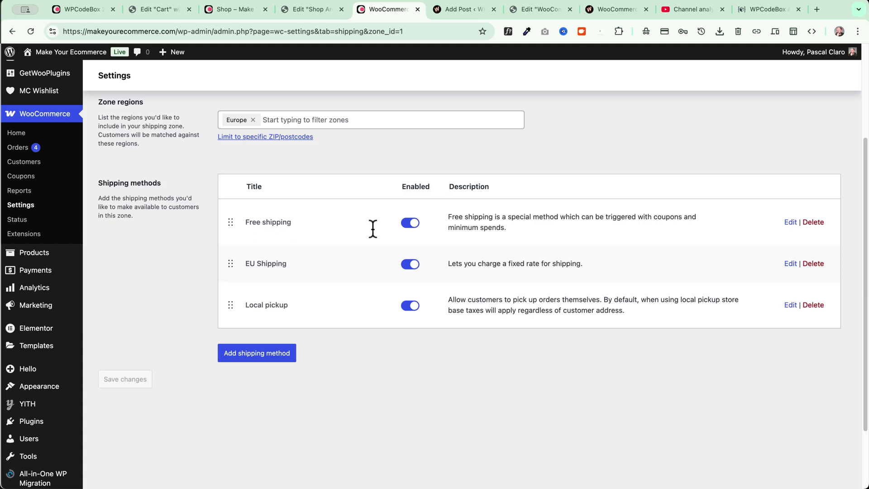
- In the Europe zone's Free shipping method, turn "Apply minimum order rule before coupon discount" on and back off, and save the method
{"action": "left_click", "coordinate": [790, 222]}
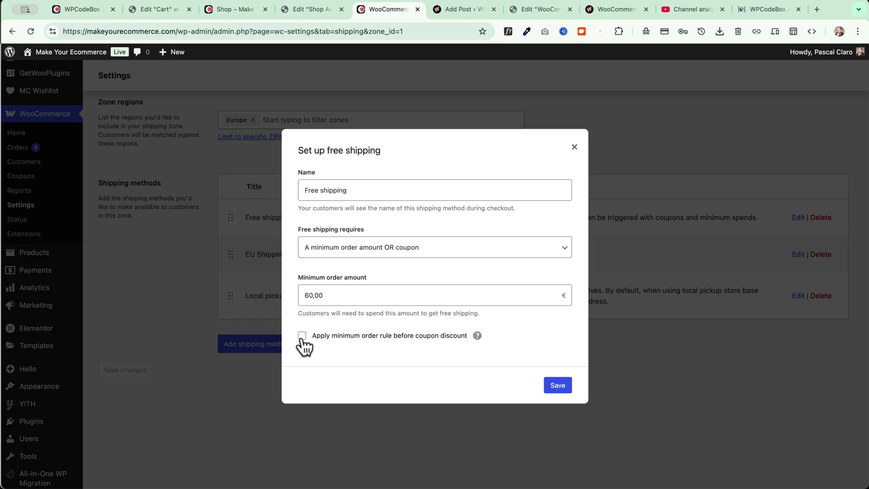
{"action": "left_click", "coordinate": [477, 336]}
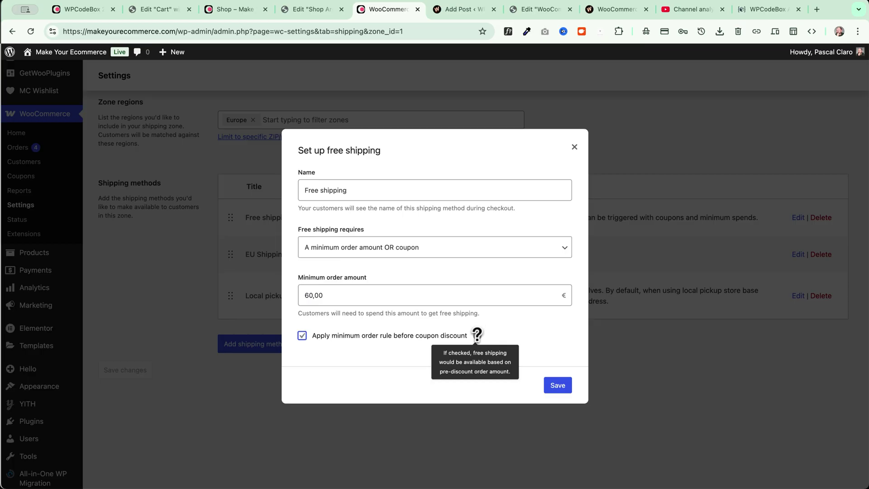
{"action": "left_click", "coordinate": [303, 335]}
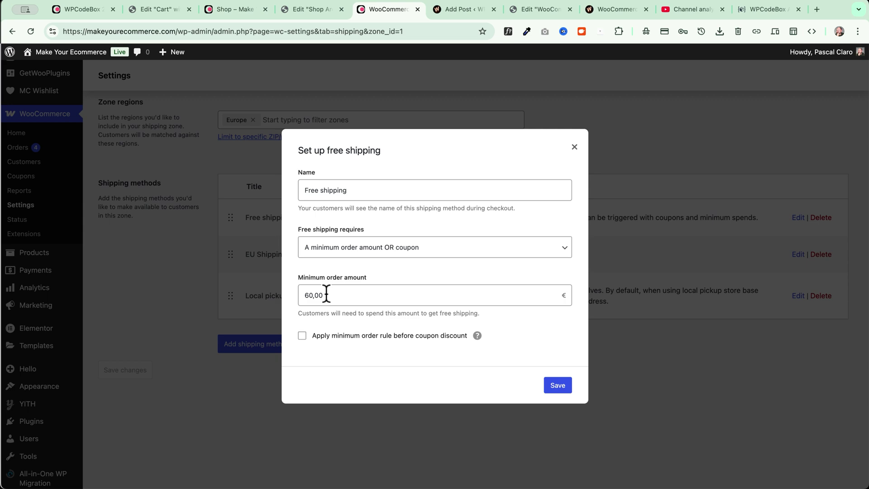
{"action": "left_click", "coordinate": [558, 384]}
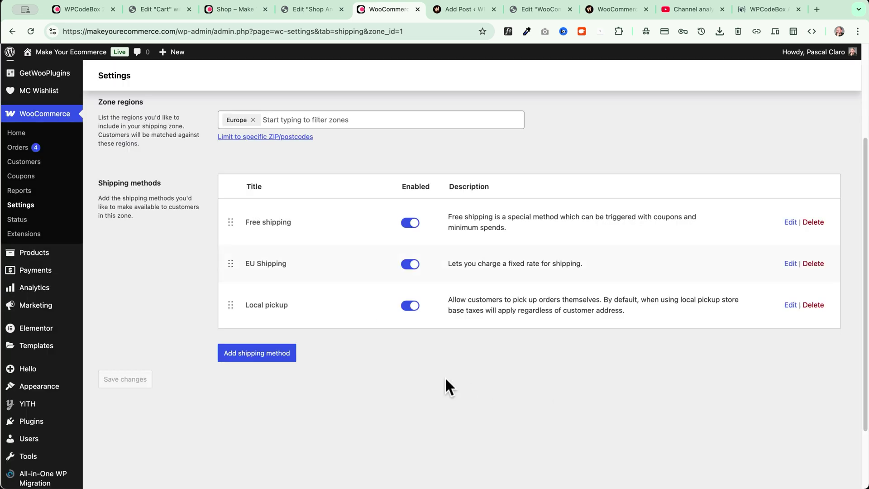
- Return to the Shop Archive template and set the free shipping shortcode's threshold to 60
{"action": "scroll", "coordinate": [235, 163], "scroll_direction": "up", "scroll_amount": 3}
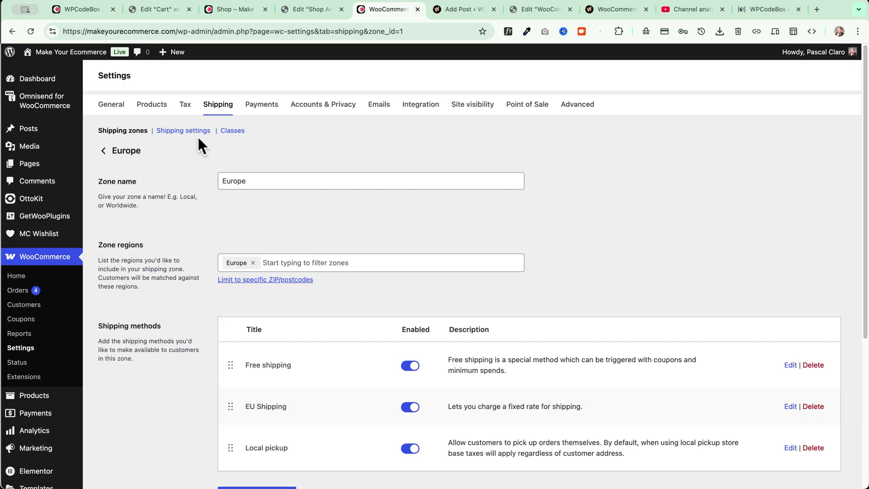
{"action": "mouse_move", "coordinate": [80, 56]}
{"action": "left_click", "coordinate": [77, 70]}
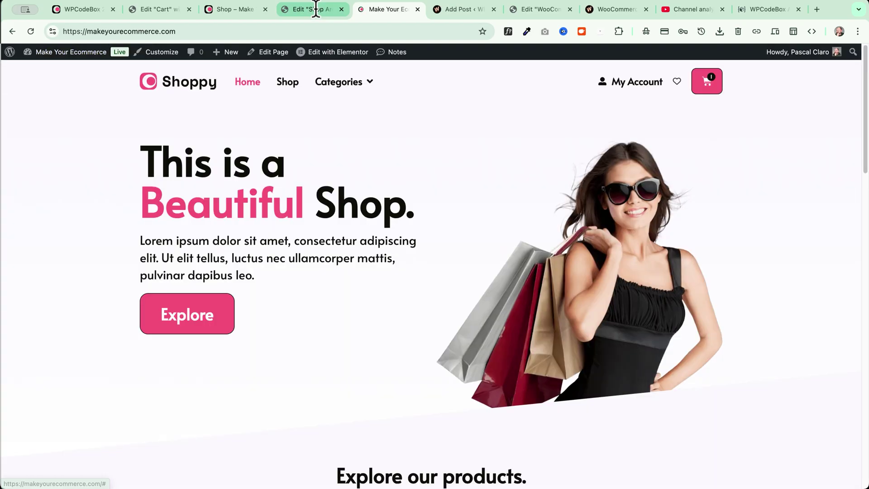
{"action": "left_click", "coordinate": [301, 9]}
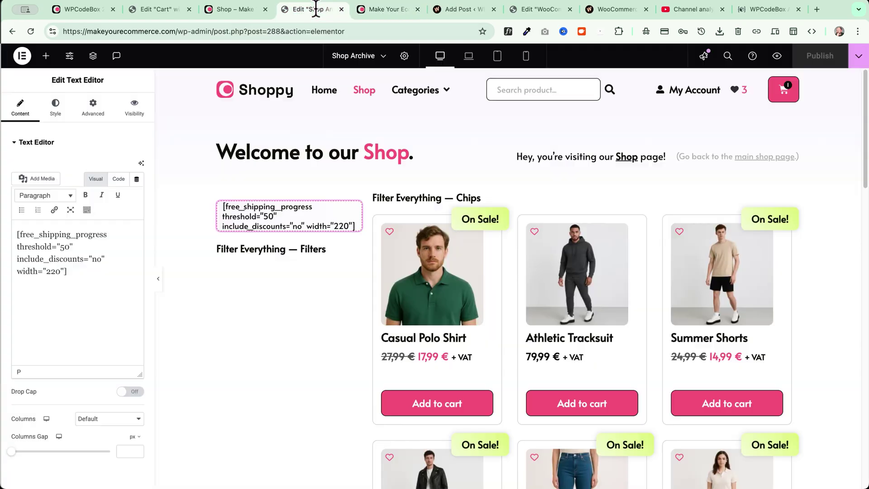
{"action": "double_click", "coordinate": [65, 247]}
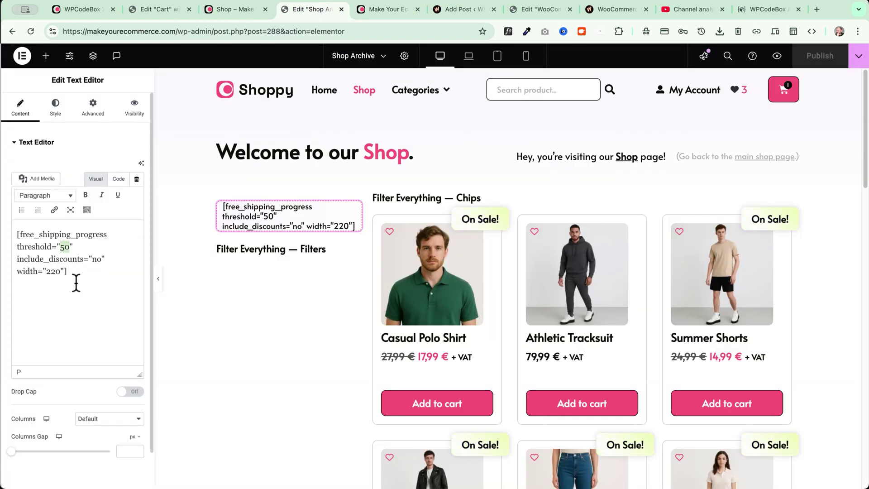
{"action": "type", "text": "60"}
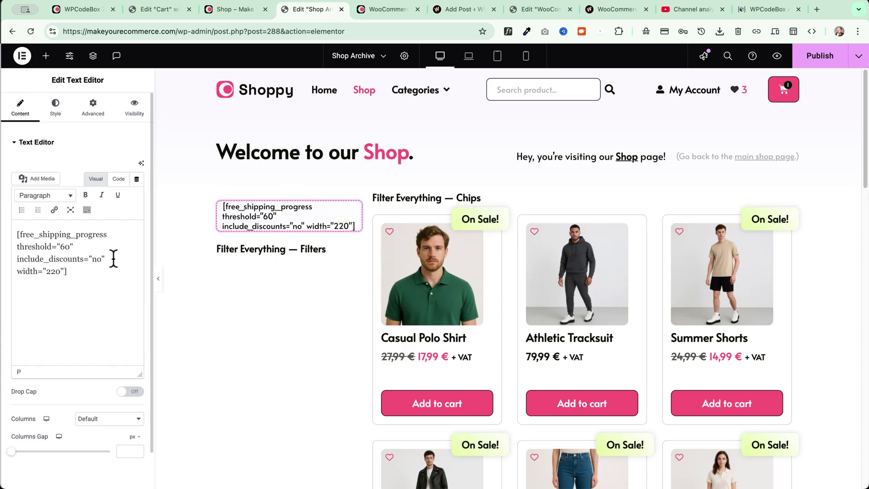
- Compare the shortcode's threshold and include_discounts values with the Europe zone's Free shipping settings, and publish the Shop Archive template
{"action": "left_click", "coordinate": [380, 10]}
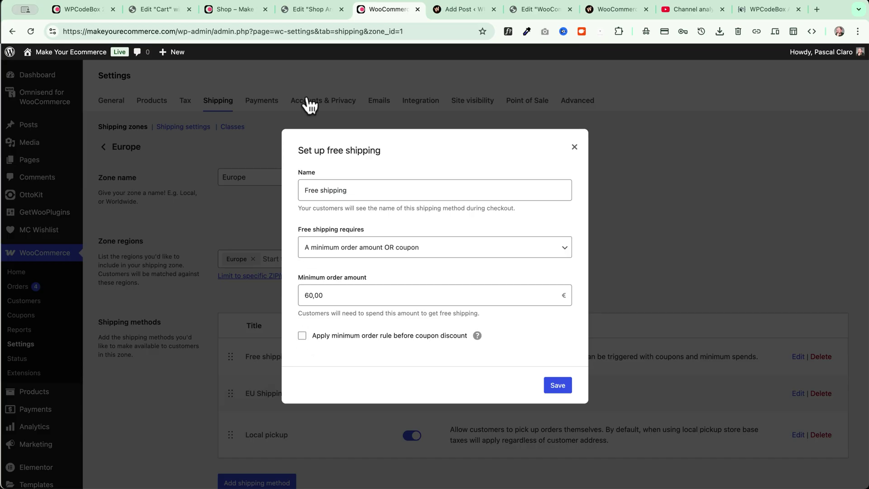
{"action": "left_click", "coordinate": [299, 9]}
{"action": "double_click", "coordinate": [97, 259]}
{"action": "left_click", "coordinate": [110, 257]}
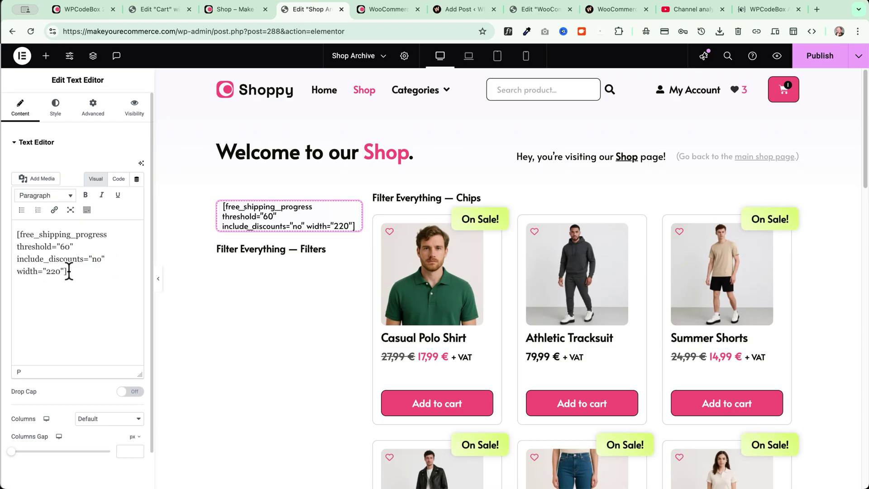
{"action": "left_click", "coordinate": [810, 58]}
- In the Cart page's free shipping shortcode, set threshold to 60 and include_discounts to "no", and publish the page
{"action": "left_click", "coordinate": [156, 9]}
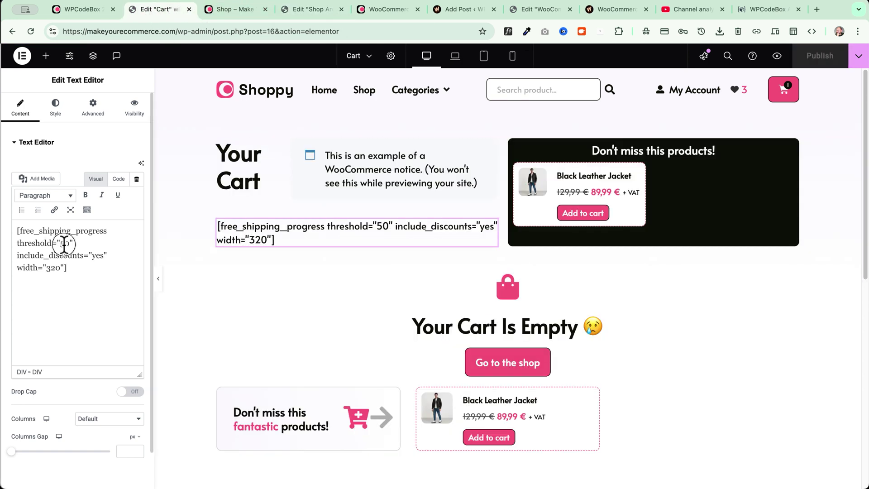
{"action": "type", "text": "6"}
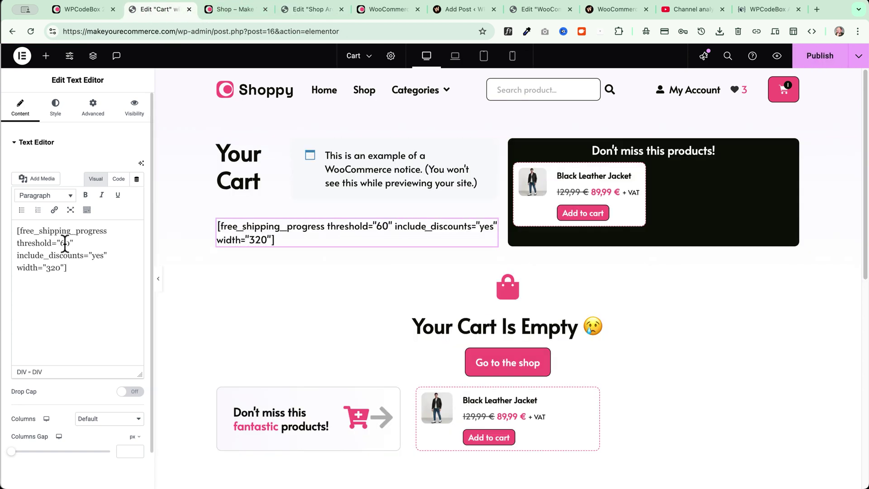
{"action": "type", "text": "no"}
{"action": "left_click", "coordinate": [822, 59]}
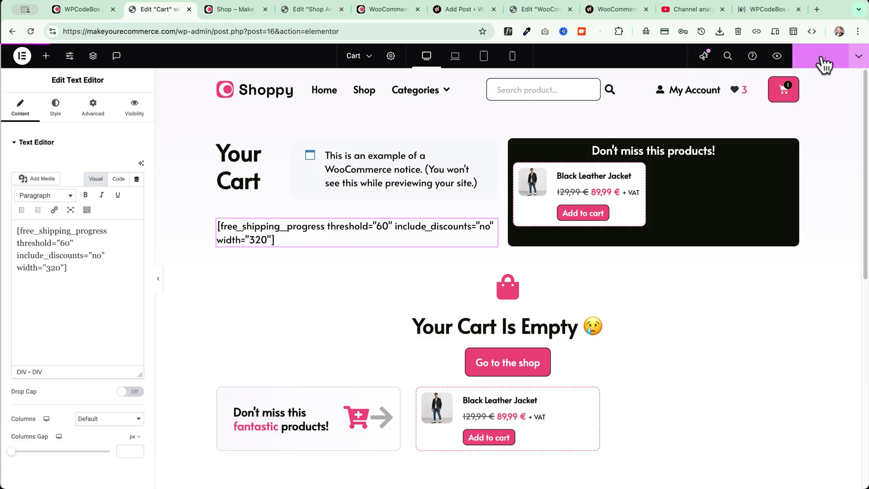
- Reload the live shop page and check the progress bar against the mini cart and the full cart page
{"action": "left_click", "coordinate": [235, 9]}
{"action": "left_click", "coordinate": [31, 32]}
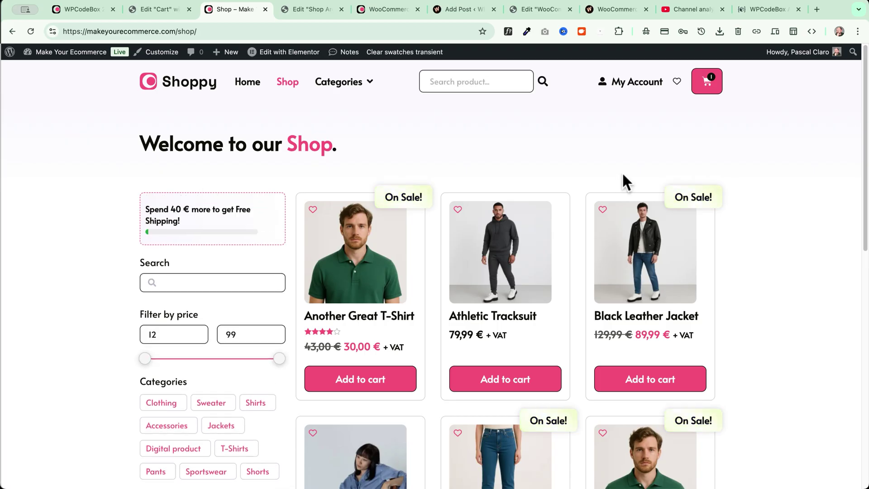
{"action": "left_click", "coordinate": [707, 82]}
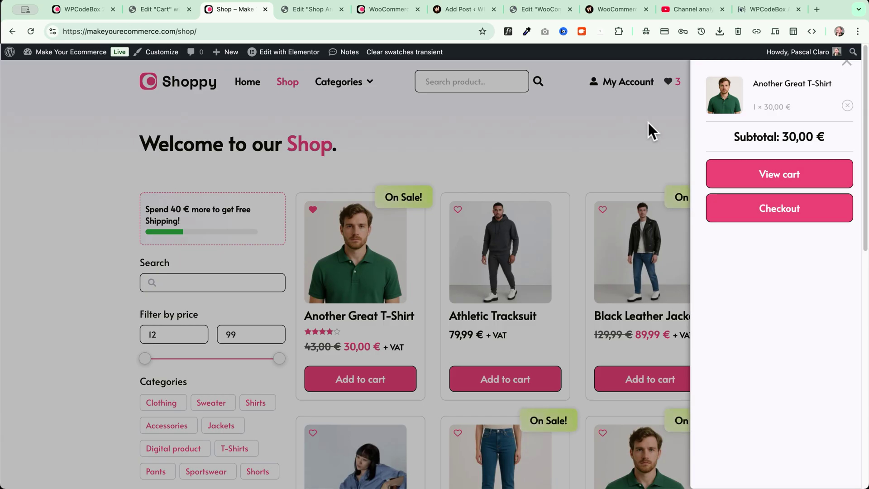
{"action": "left_click", "coordinate": [737, 186]}
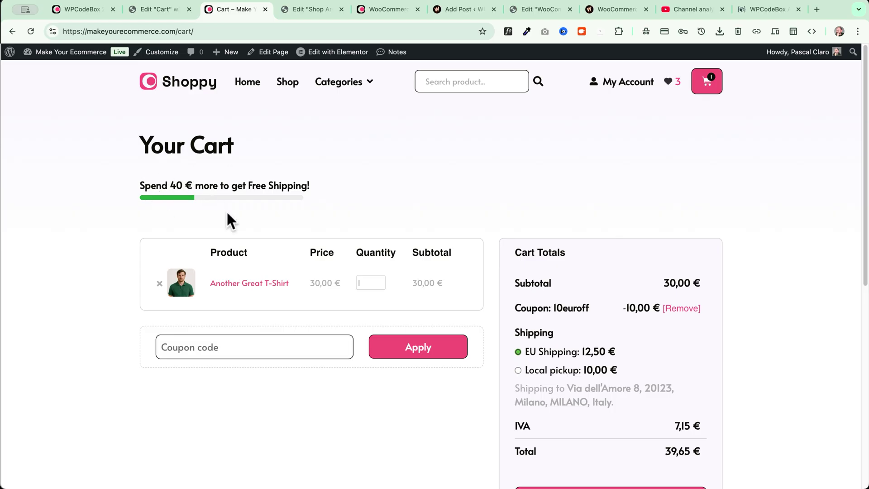
- Recheck the Free shipping method's coupon discount rule and the matching include_discounts value in the Cart page's shortcode
{"action": "key", "text": "ctrl+Tab"}
{"action": "key", "text": "ctrl+Tab"}
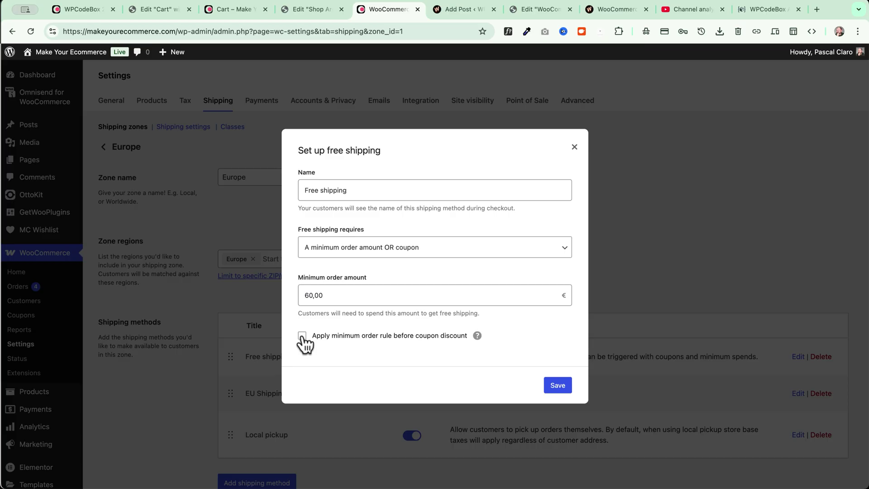
{"action": "left_click", "coordinate": [173, 9]}
{"action": "double_click", "coordinate": [96, 255]}
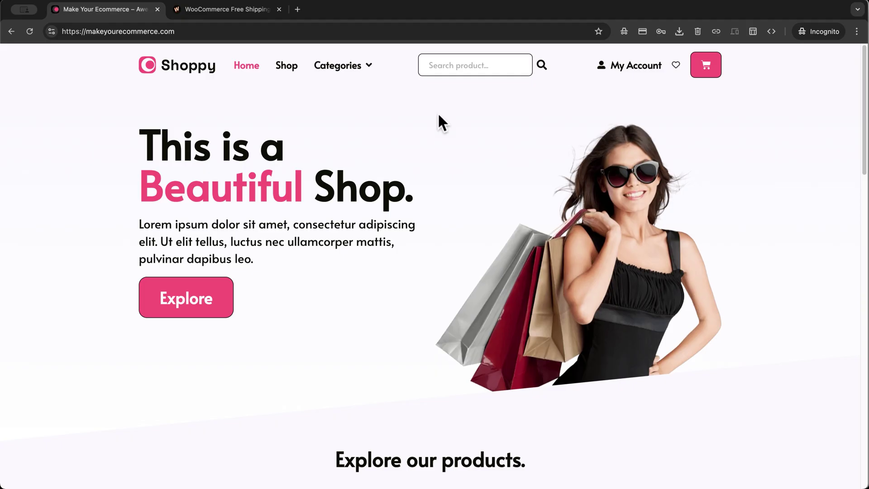
- Open the shop page in the incognito window and add Another Great T-Shirt and Black Leather Jacket to the cart
{"action": "left_click", "coordinate": [286, 67]}
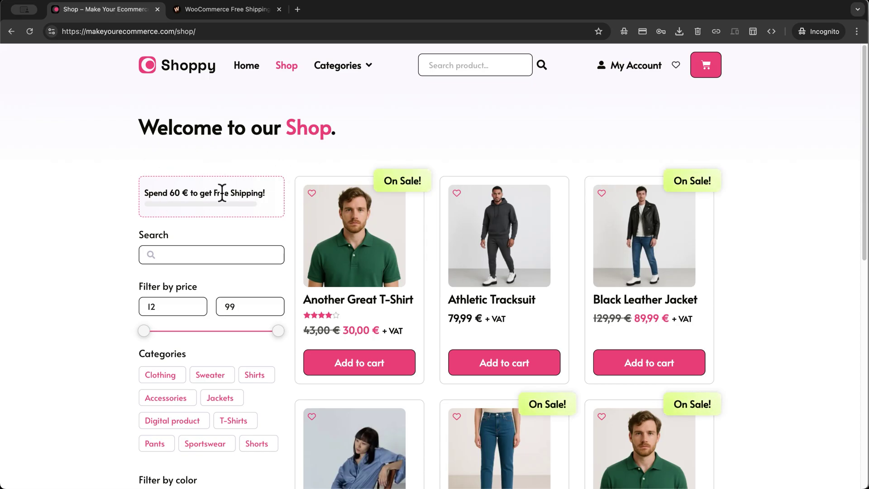
{"action": "left_click", "coordinate": [362, 362]}
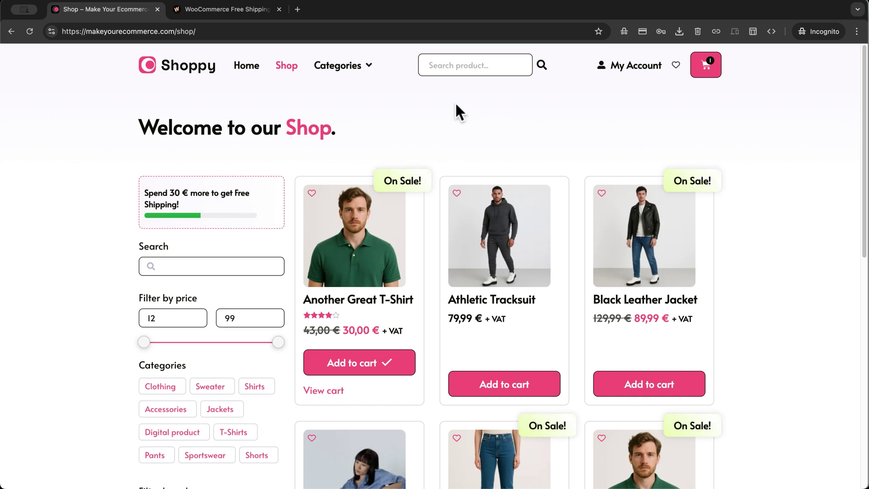
{"action": "left_click", "coordinate": [664, 388]}
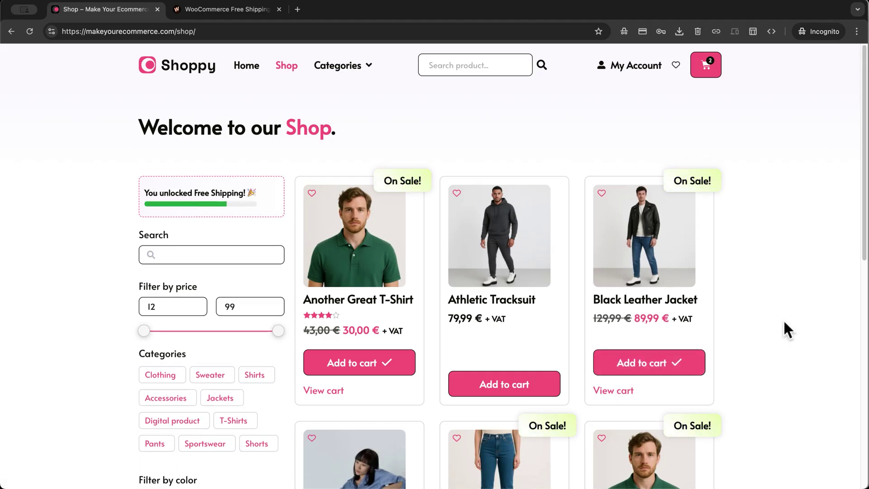
- On the cart page, remove Black Leather Jacket by setting its quantity to 0, and raise Another Great T-Shirt's quantity to 2
{"action": "left_click", "coordinate": [698, 59]}
{"action": "left_click", "coordinate": [778, 233]}
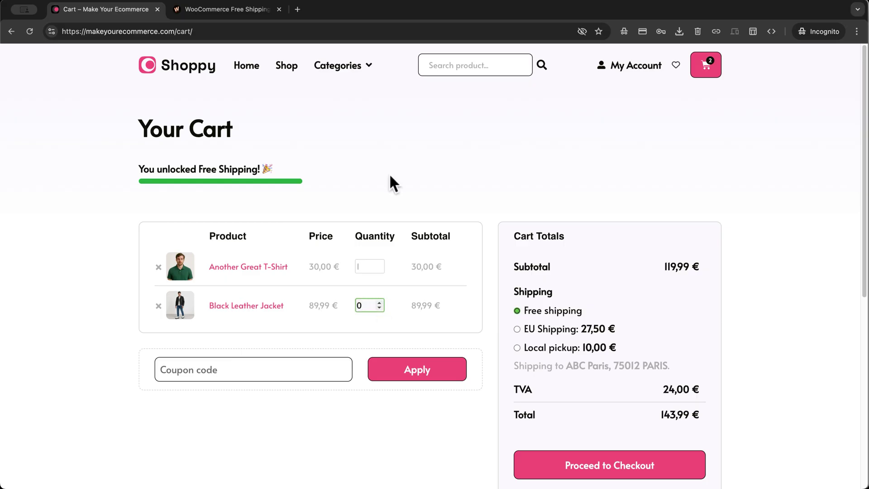
{"action": "key", "text": "Return"}
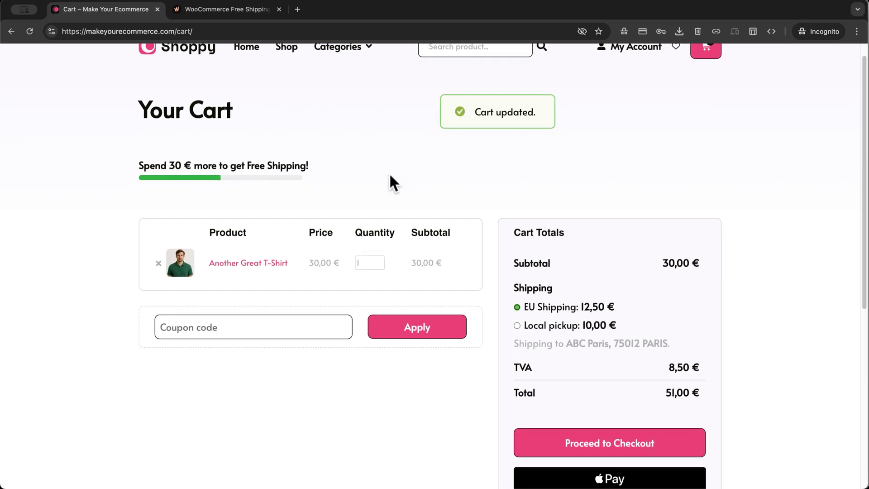
{"action": "left_click", "coordinate": [379, 260]}
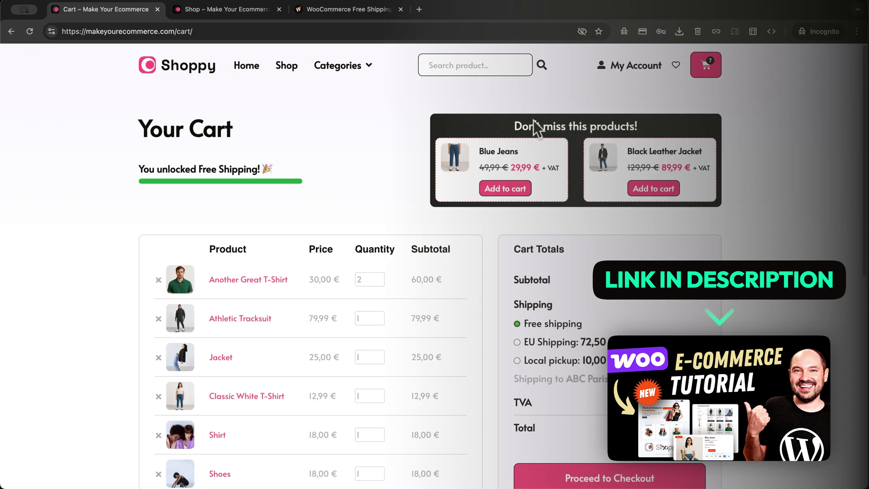
- Add Blue Jeans to the cart from the cart page's product offers, and review the shop page's filters and products
{"action": "left_click", "coordinate": [501, 189]}
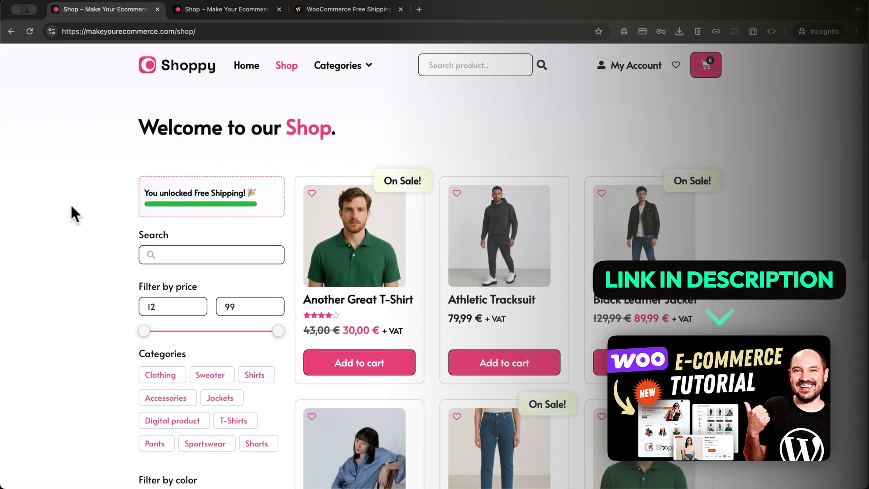
{"action": "scroll", "coordinate": [70, 203], "scroll_direction": "down", "scroll_amount": 2}
{"action": "scroll", "coordinate": [71, 207], "scroll_direction": "down", "scroll_amount": 4}
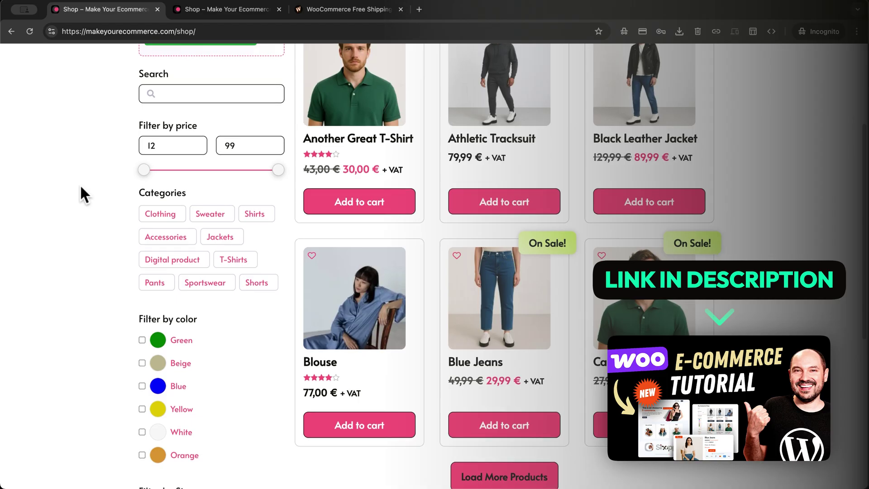
{"action": "scroll", "coordinate": [81, 192], "scroll_direction": "down", "scroll_amount": 3}
{"action": "scroll", "coordinate": [175, 271], "scroll_direction": "down", "scroll_amount": 2}
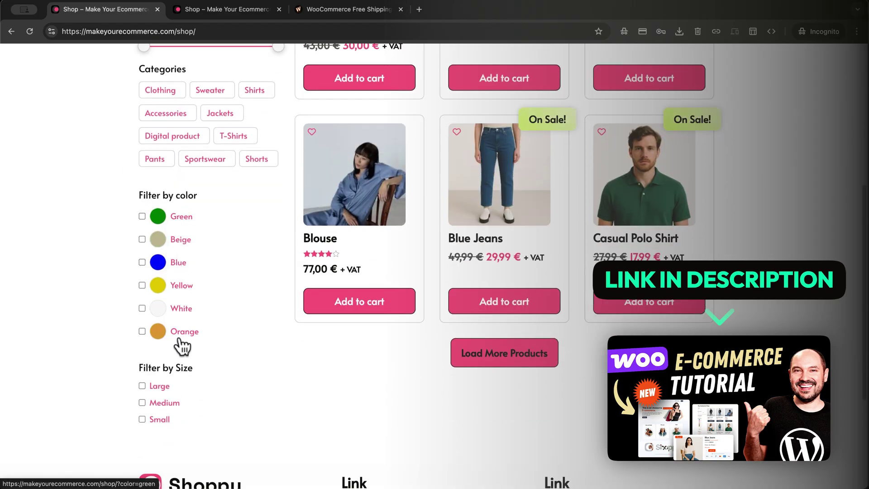
{"action": "scroll", "coordinate": [177, 267], "scroll_direction": "up", "scroll_amount": 2}
{"action": "scroll", "coordinate": [177, 266], "scroll_direction": "up", "scroll_amount": 8}
- Add Athletic Tracksuit to the wishlist, open the wishlist page and add the product to the cart from it
{"action": "left_click", "coordinate": [456, 193]}
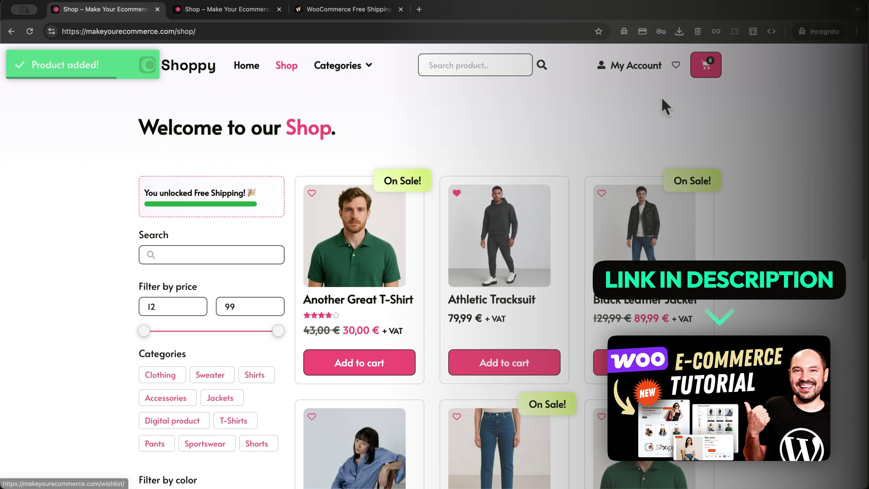
{"action": "mouse_move", "coordinate": [671, 66]}
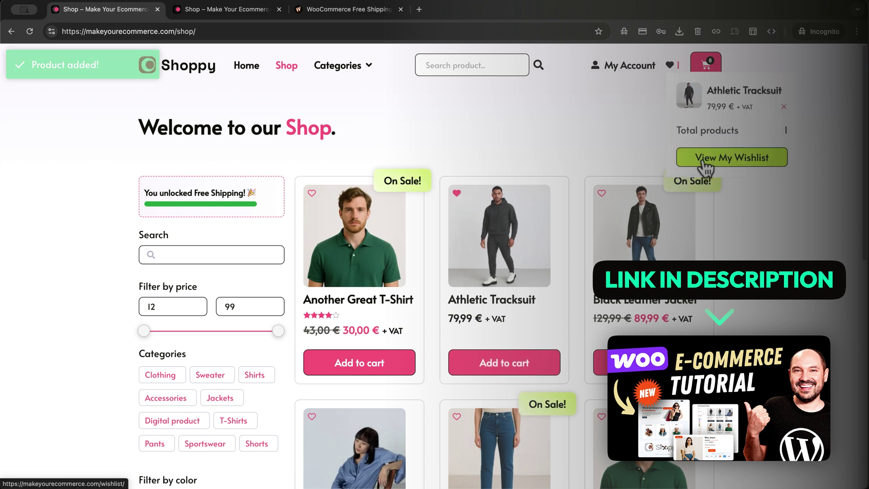
{"action": "left_click", "coordinate": [770, 166]}
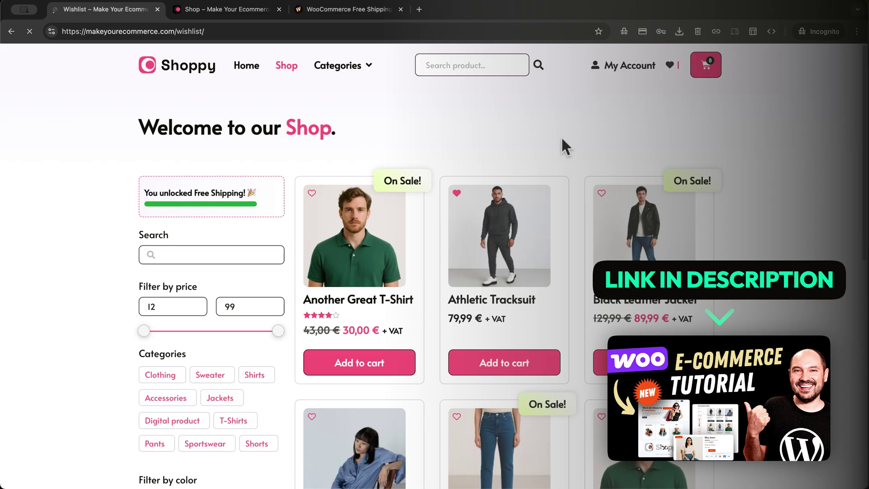
{"action": "left_click", "coordinate": [674, 227]}
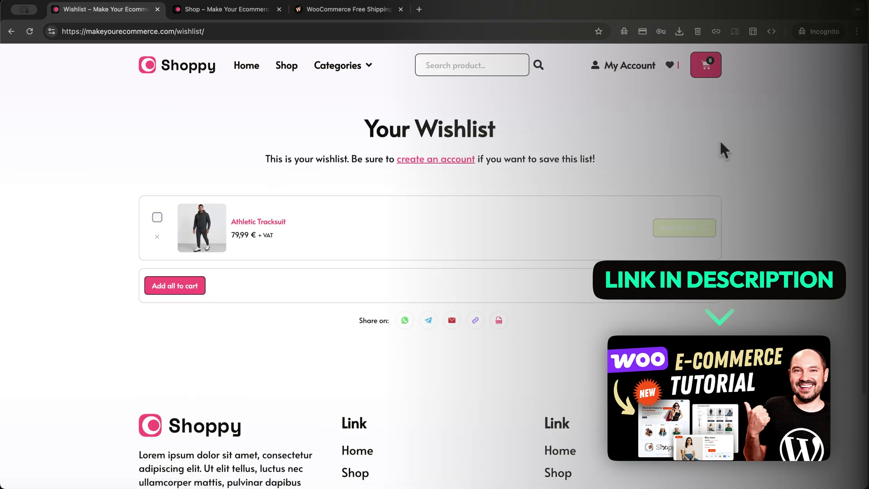
- View the Categories mega menu, search the store for "shirt" and open the Casual Polo Shirt product
{"action": "mouse_move", "coordinate": [342, 60]}
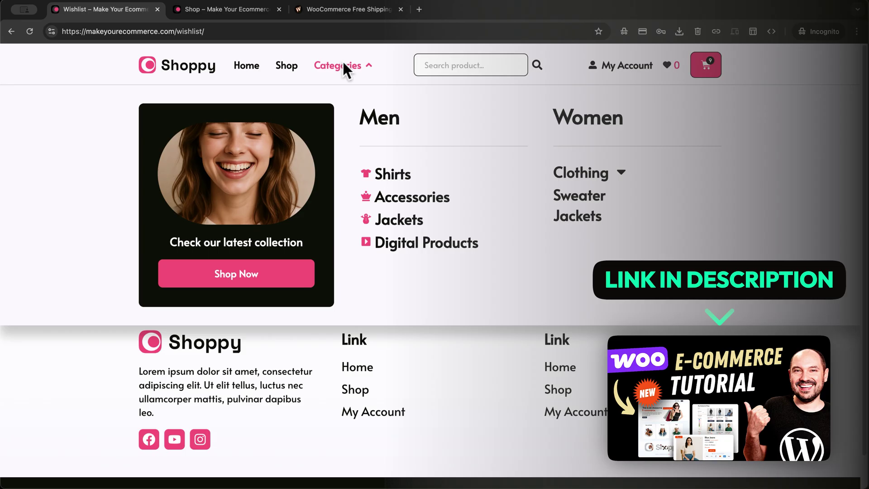
{"action": "left_click", "coordinate": [429, 64]}
{"action": "type", "text": "shirt"}
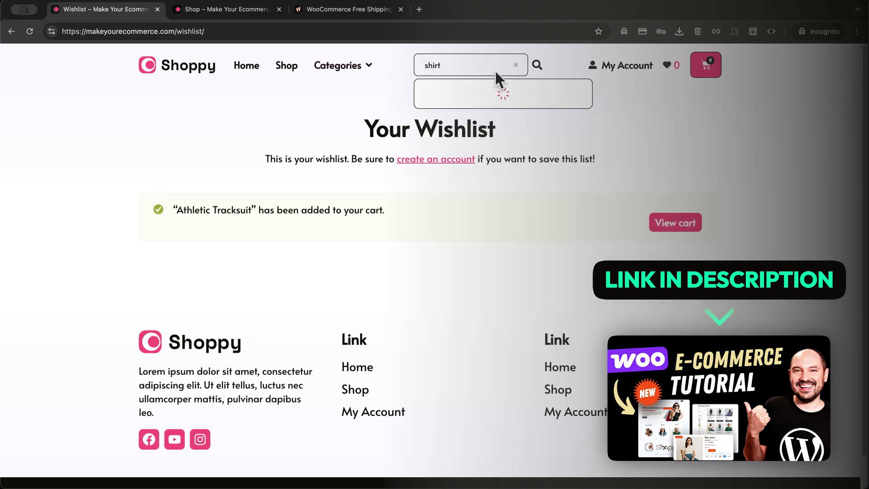
{"action": "left_click", "coordinate": [475, 108]}
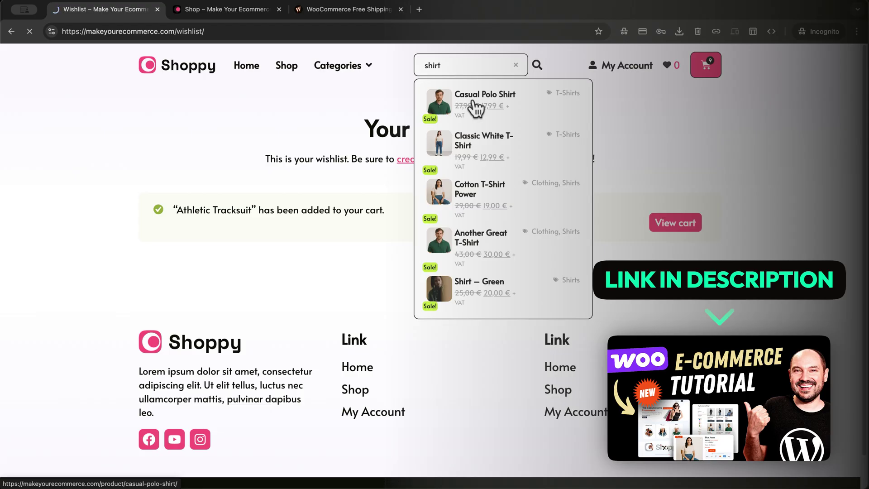